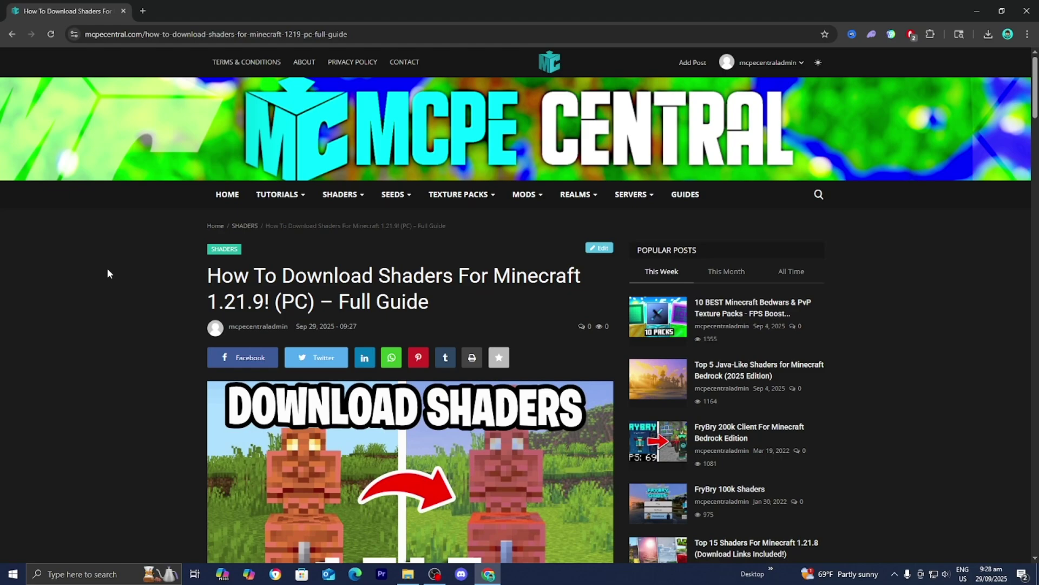
Step: Scroll the MCPE Central guide down to Step 1: Download the Iris Shader Loader
scroll(107, 273, down, 8)
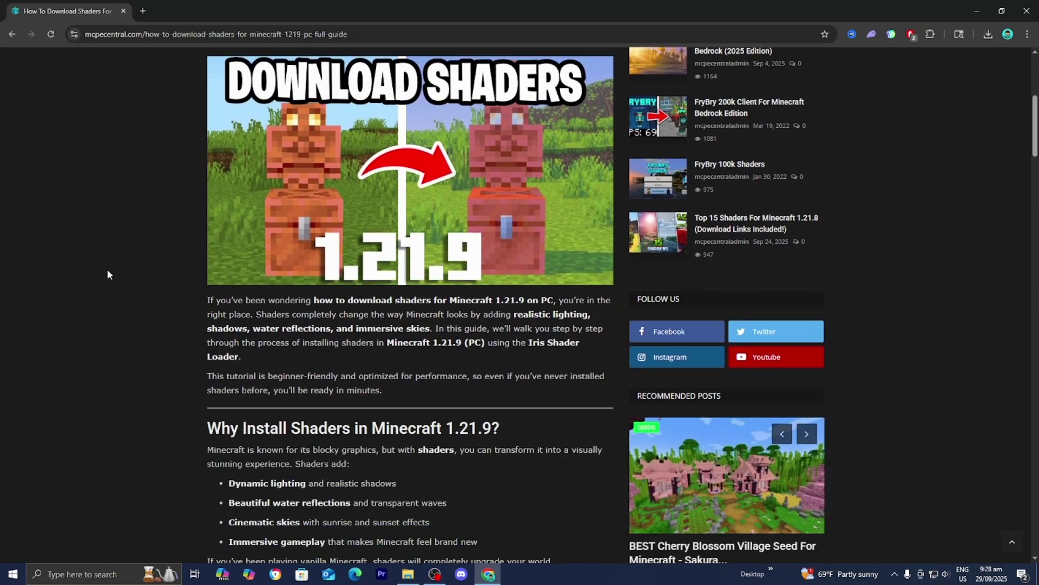
scroll(107, 273, down, 7)
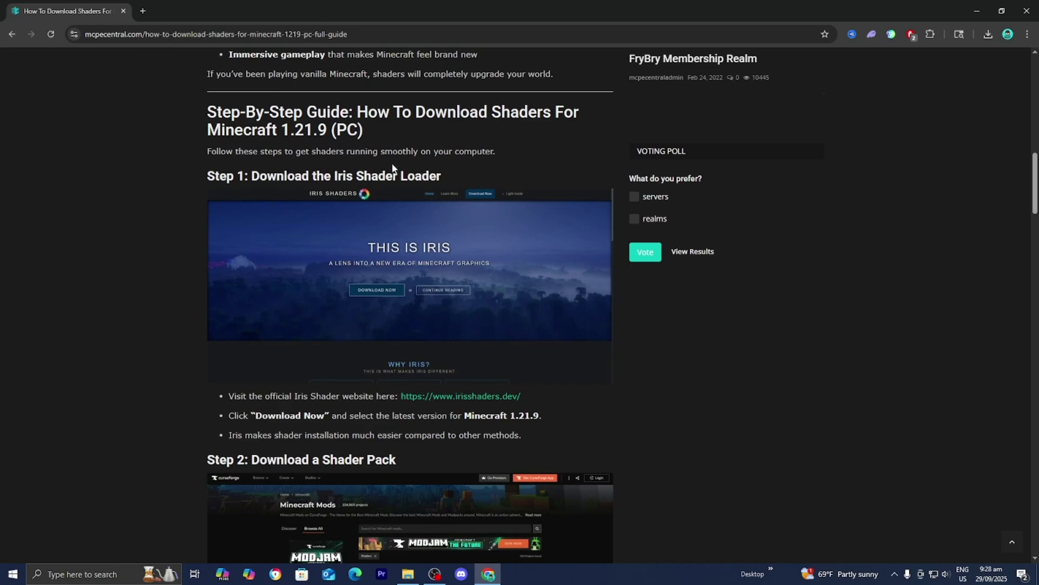
Step: Download the universal Iris installer jar from irisshaders.dev
click(449, 396)
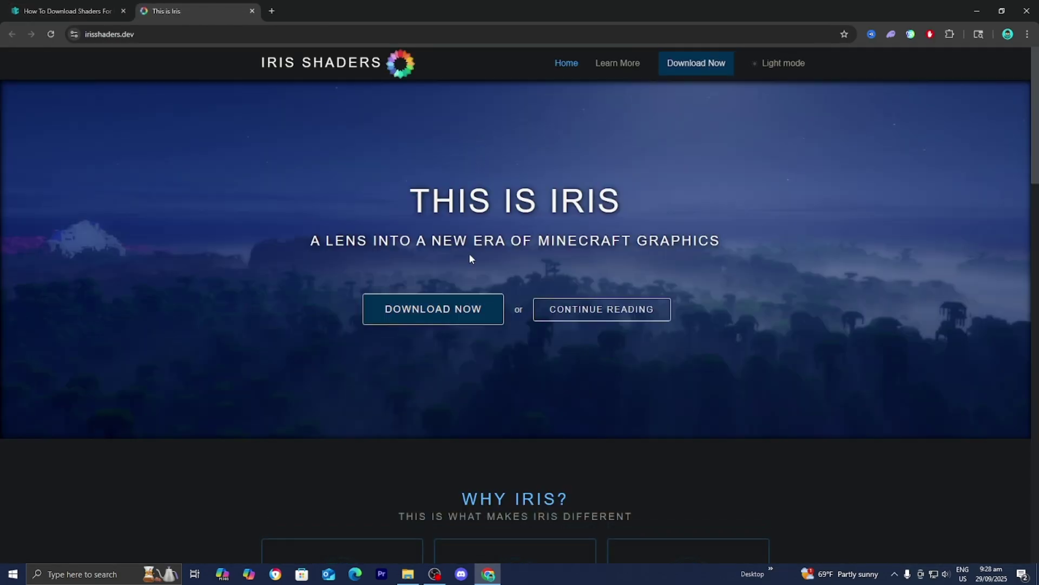
click(449, 304)
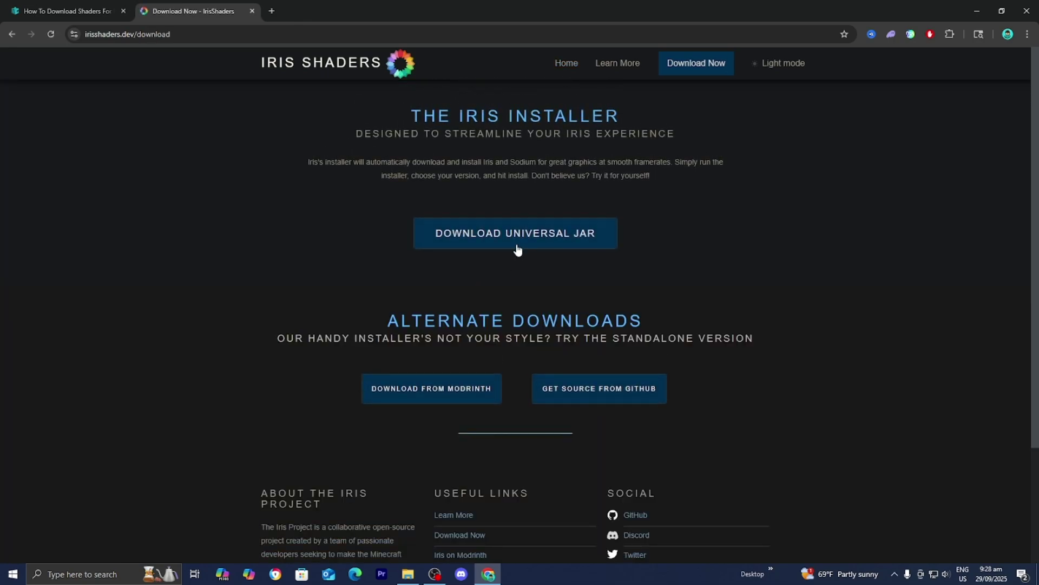
click(518, 248)
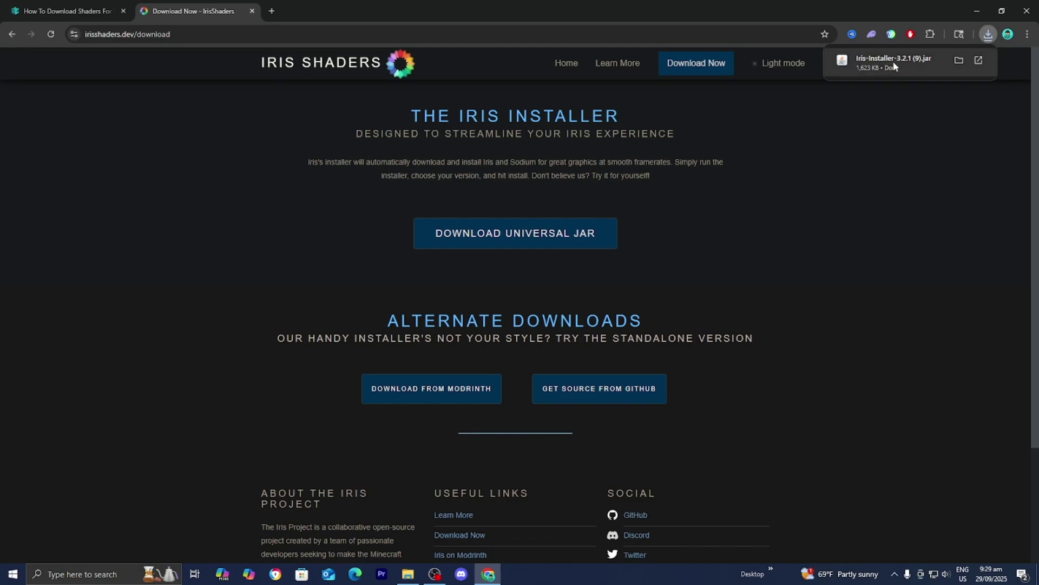
Step: Copy the Iris-Installer-3.2.1 jar from Chrome's downloads onto the desktop, then re-maximize Chrome
drag(893, 5, 810, 229)
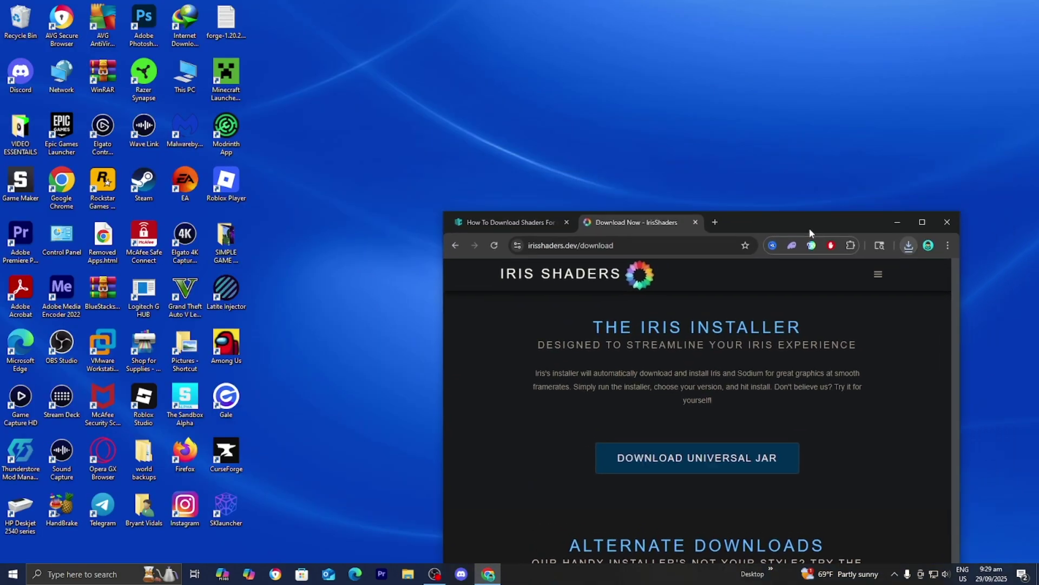
click(911, 244)
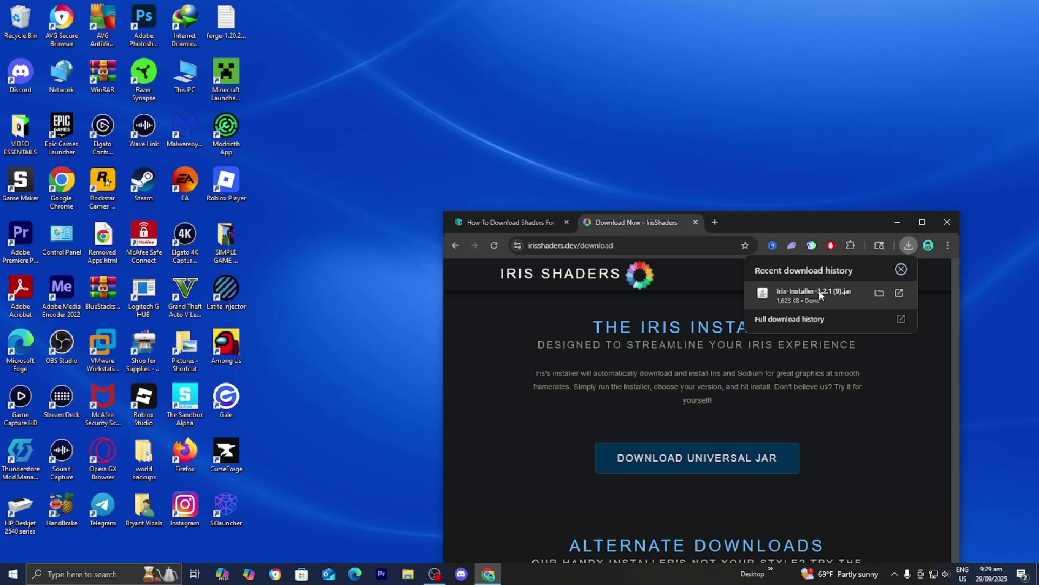
drag(821, 295, 769, 174)
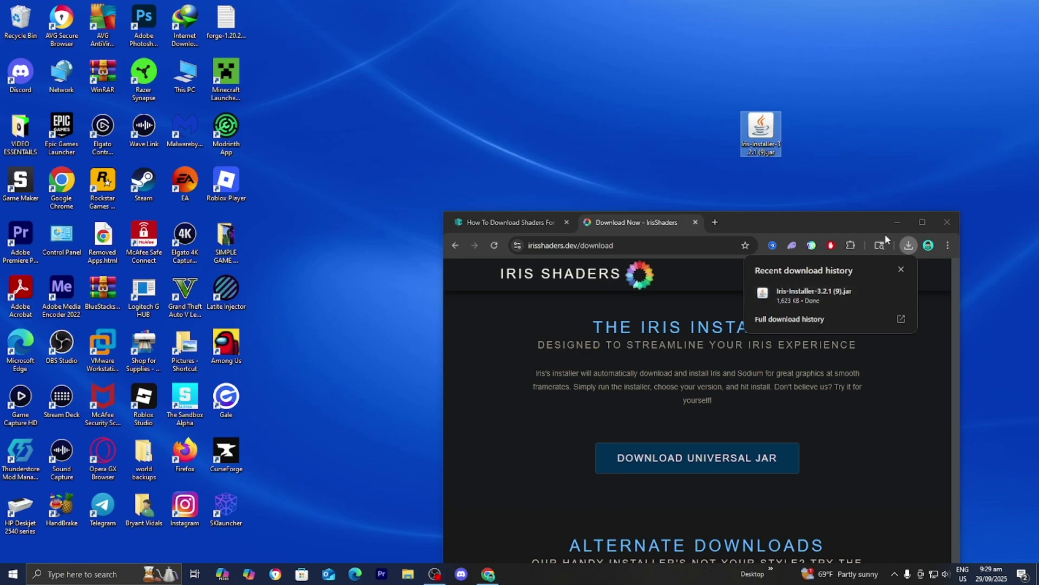
click(917, 219)
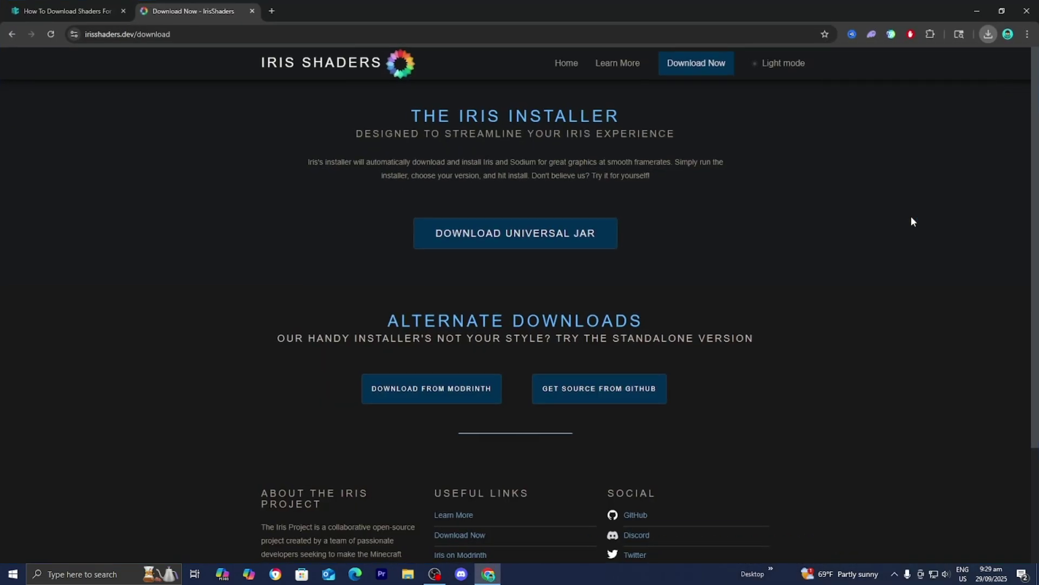
Step: Open CurseForge's Minecraft shader pack listing from the guide, filtered to Shaders
click(60, 6)
scroll(164, 246, down, 5)
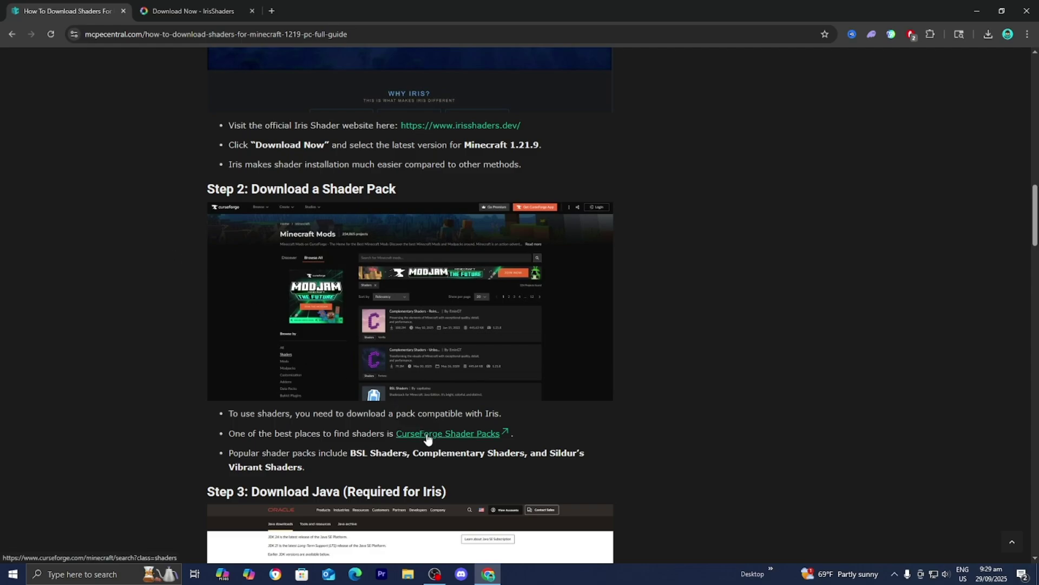
click(426, 433)
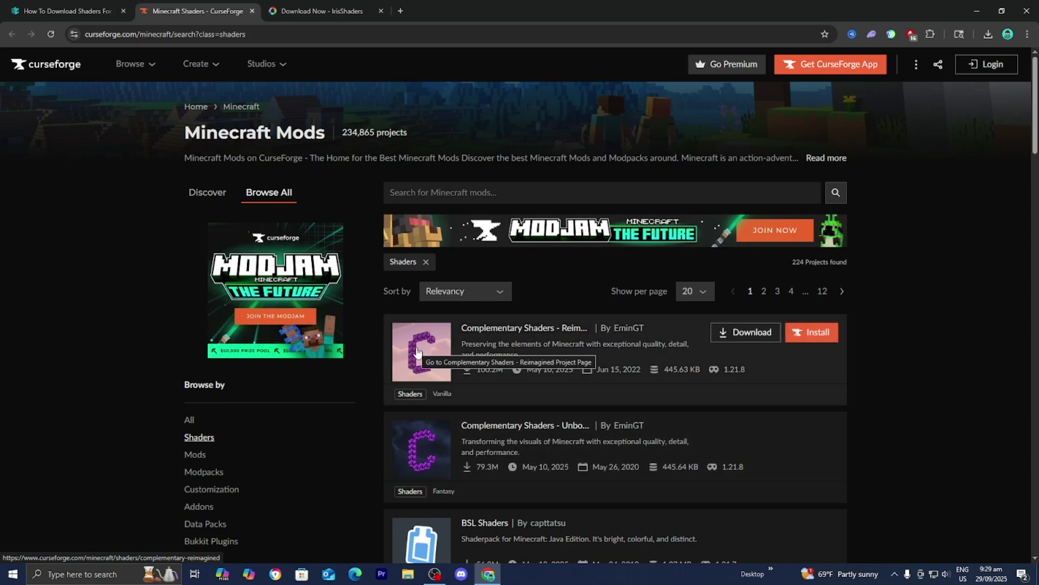
scroll(136, 357, down, 2)
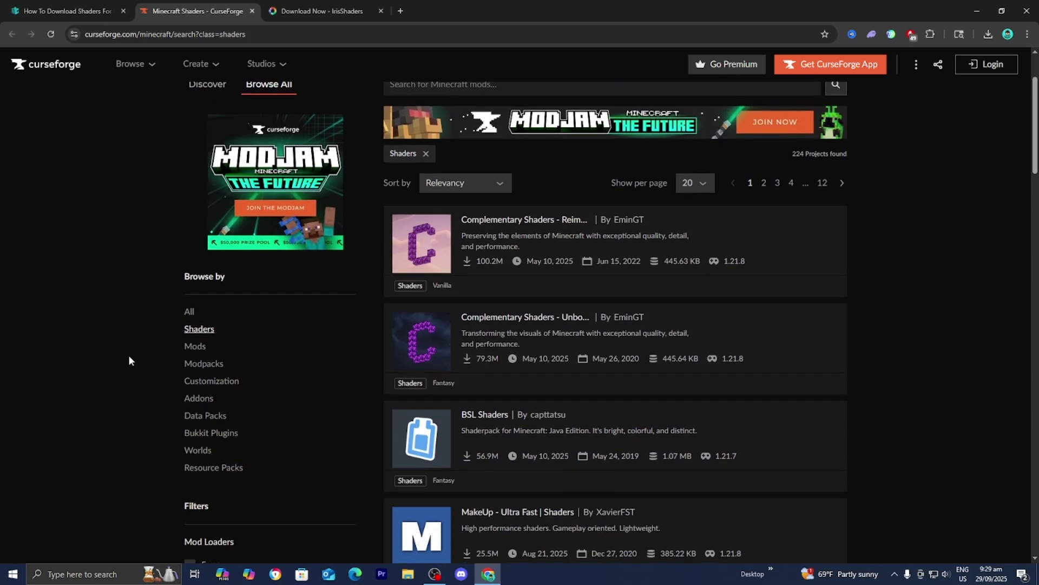
scroll(129, 356, down, 1)
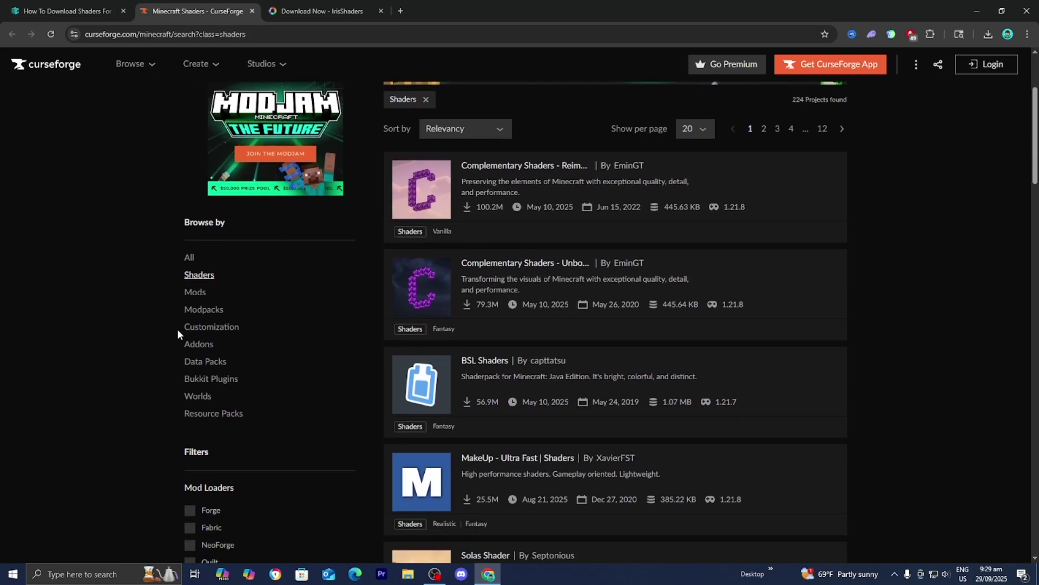
click(198, 277)
Step: Open the Solas Shader project page from the shader results
scroll(436, 316, down, 3)
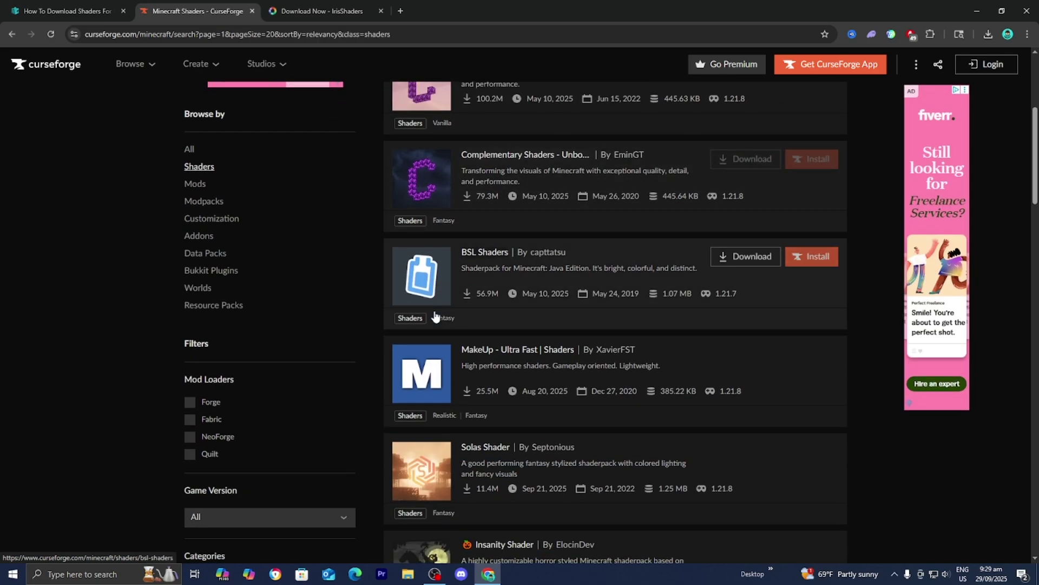
scroll(435, 316, down, 2)
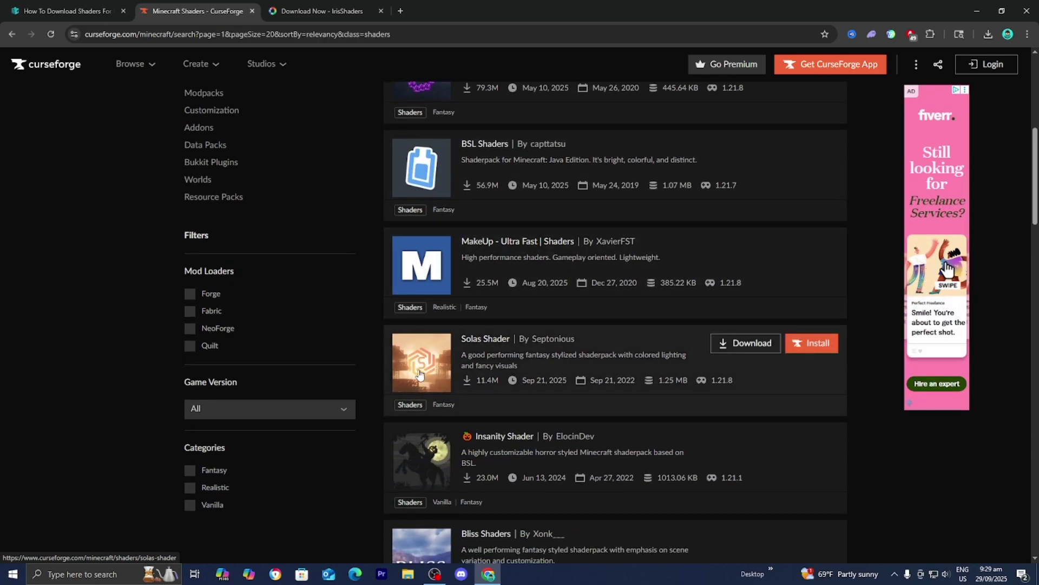
click(418, 373)
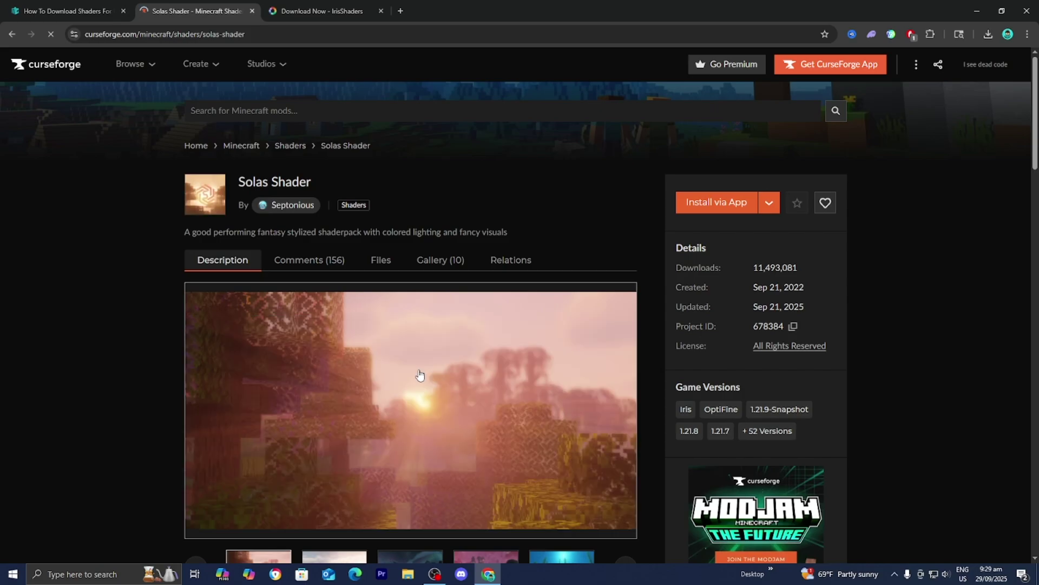
scroll(420, 374, down, 4)
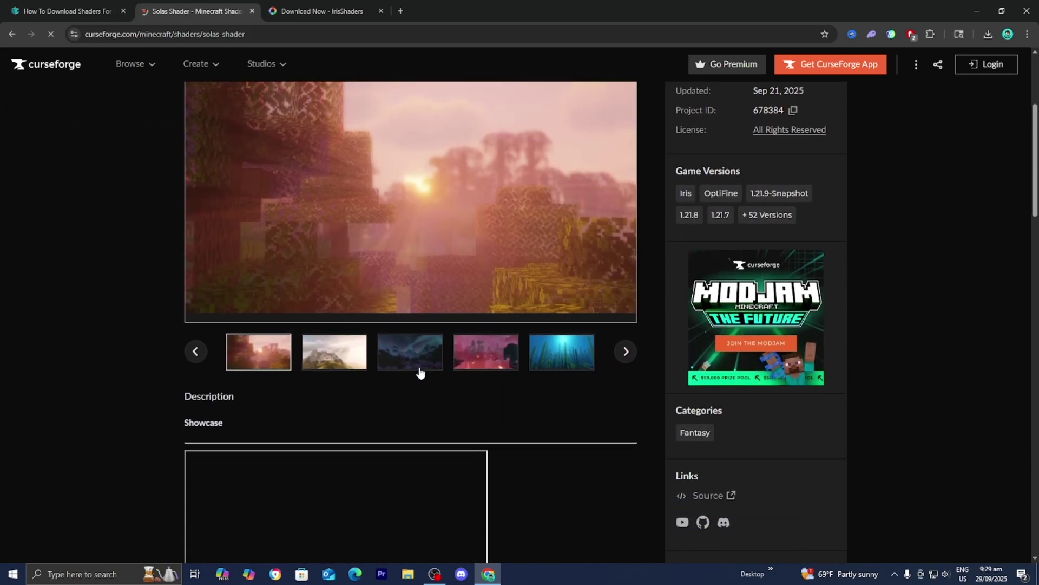
scroll(432, 364, up, 3)
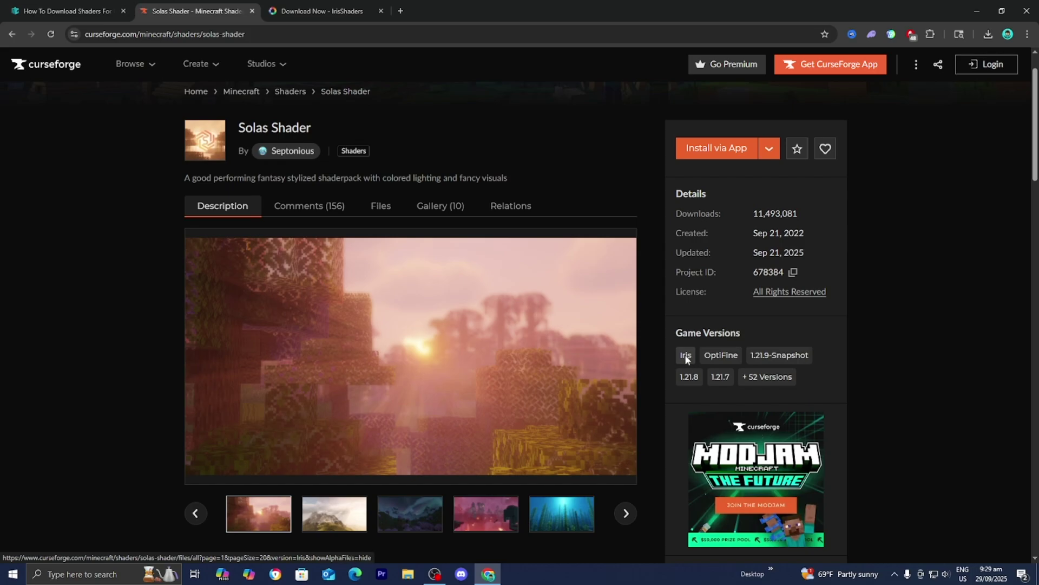
Step: Download the Iris-compatible Solas Shader V3.0 file from CurseForge
click(686, 359)
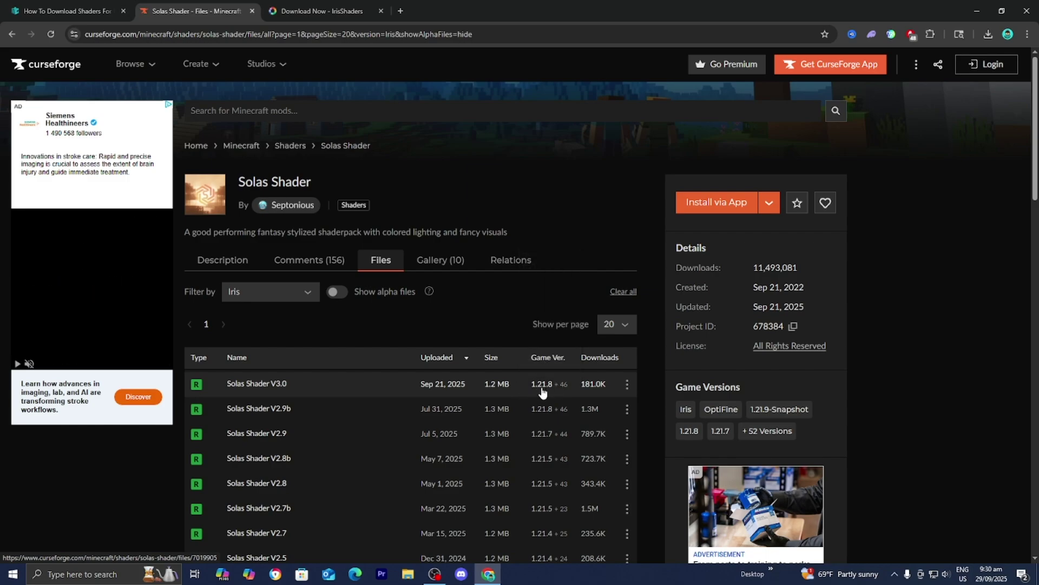
click(627, 386)
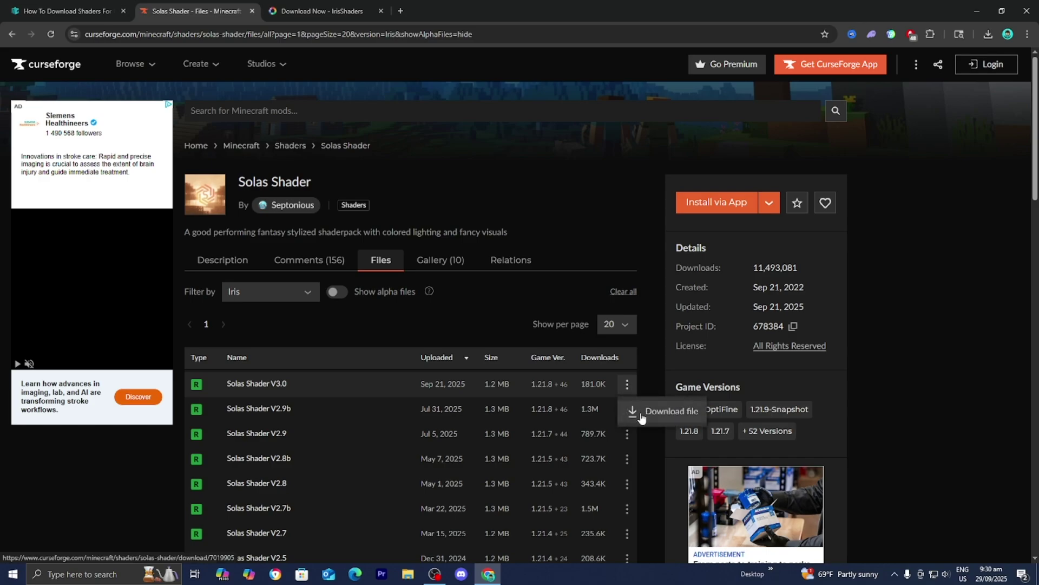
click(640, 411)
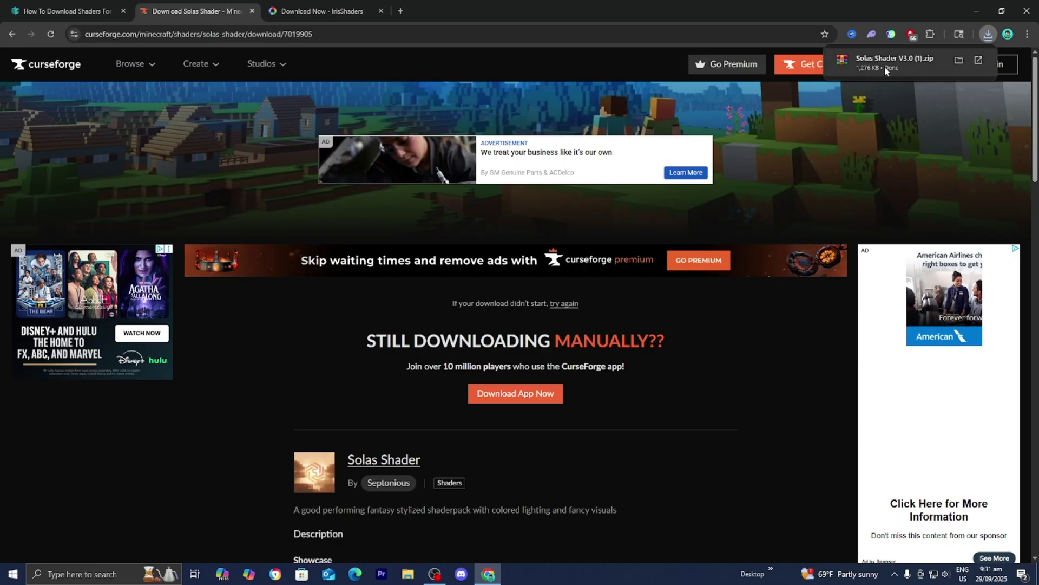
Step: Put the Solas Shader zip on the desktop beside the Iris installer jar
drag(774, 8, 774, 265)
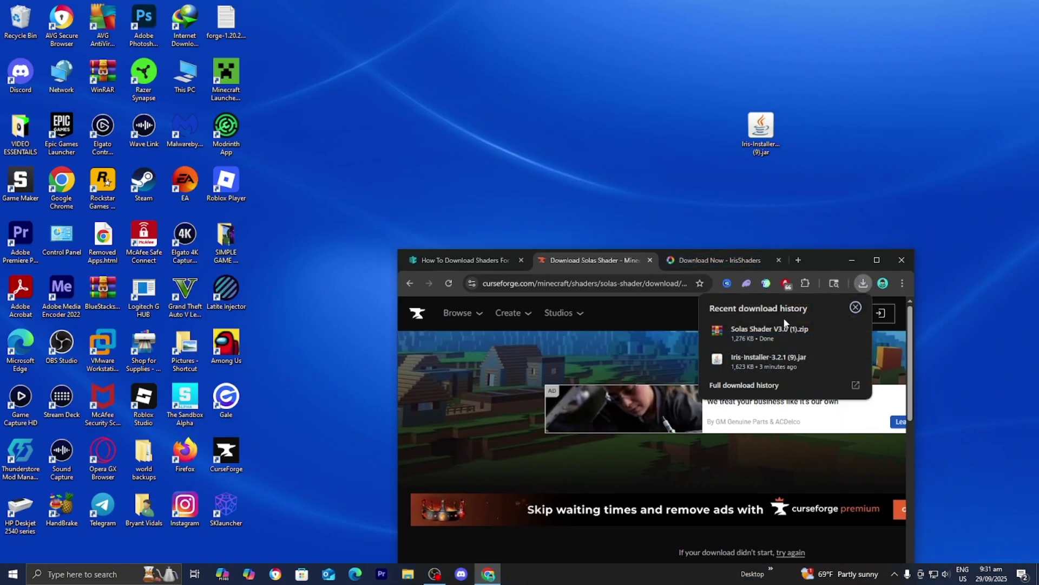
drag(726, 177, 912, 114)
drag(769, 330, 597, 190)
drag(769, 141, 649, 203)
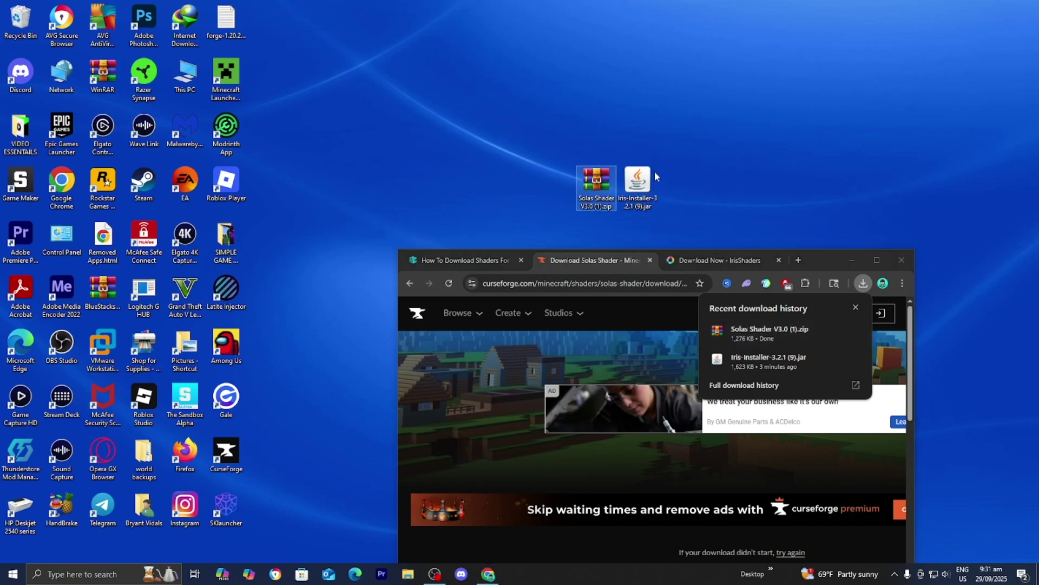
click(873, 264)
Step: Open Oracle's Java downloads from the guide, show JDK 21 for Windows, and minimize Chrome
click(43, 5)
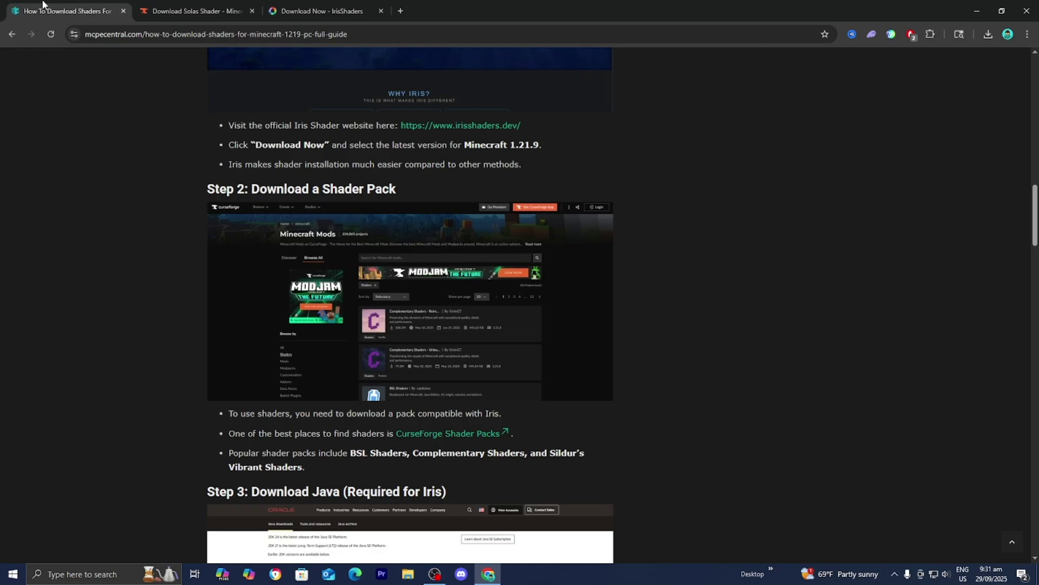
scroll(163, 204, down, 5)
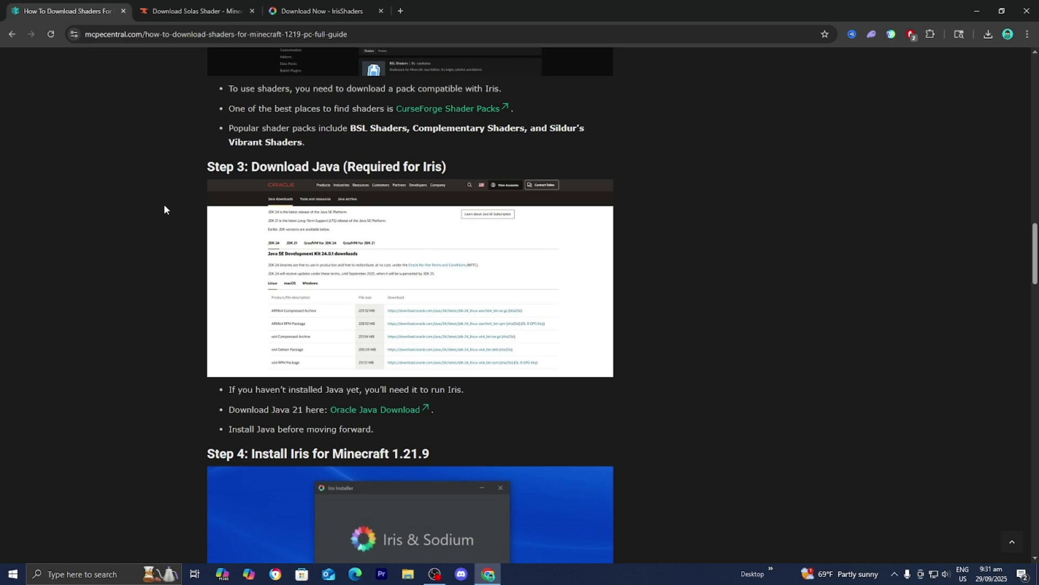
click(365, 409)
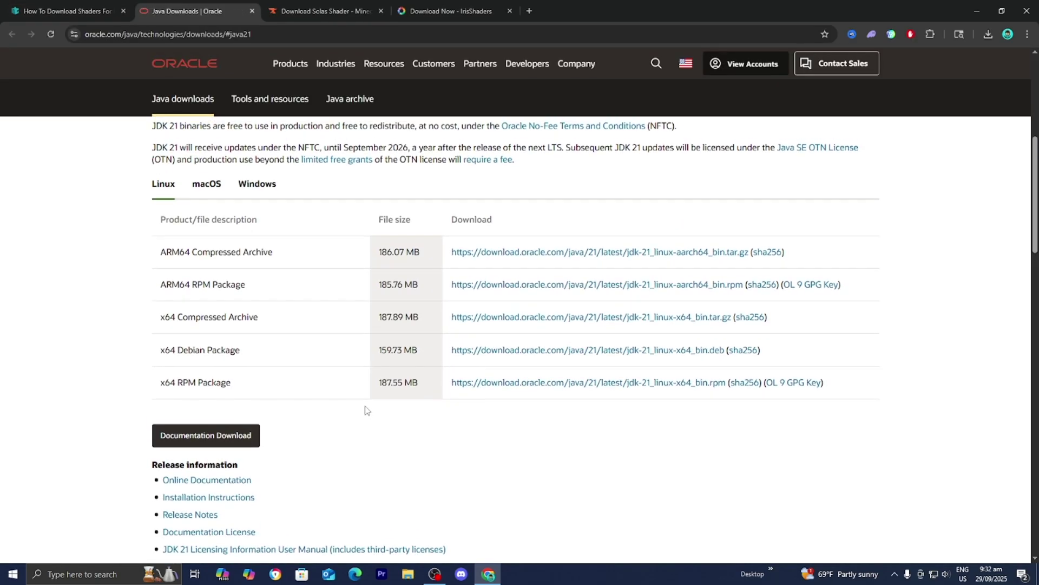
scroll(346, 390, up, 2)
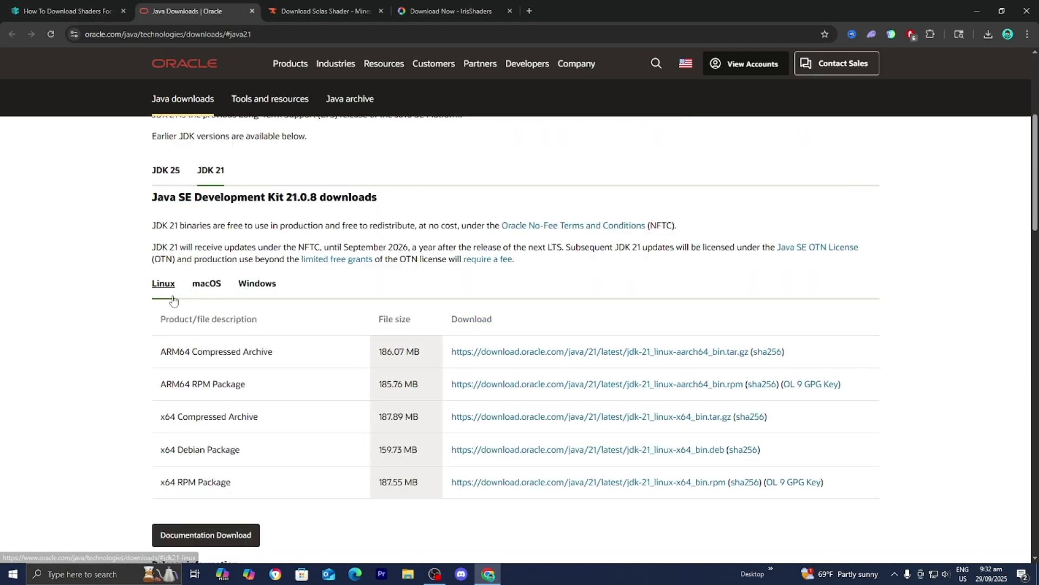
click(242, 287)
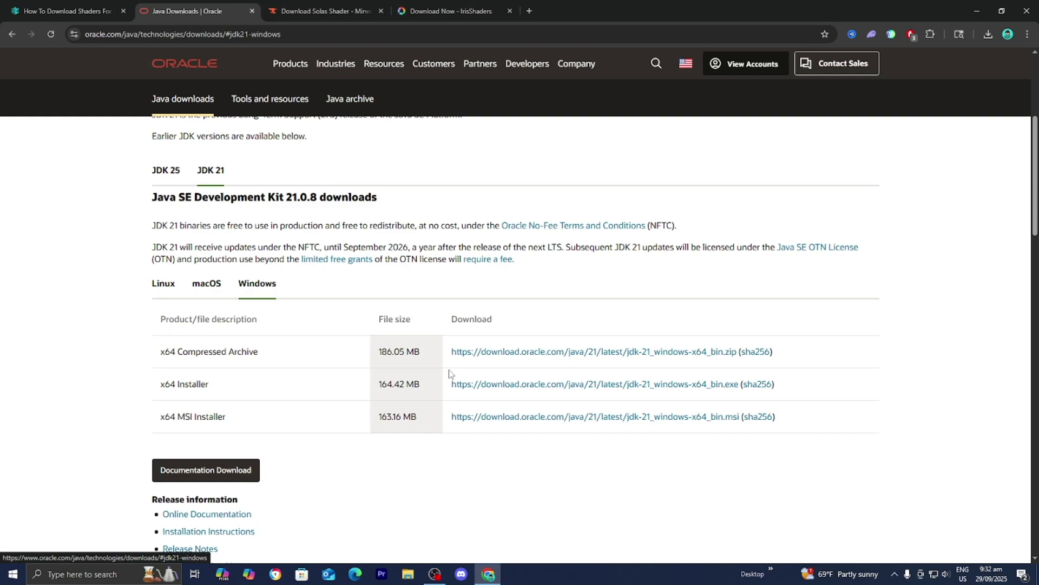
click(978, 4)
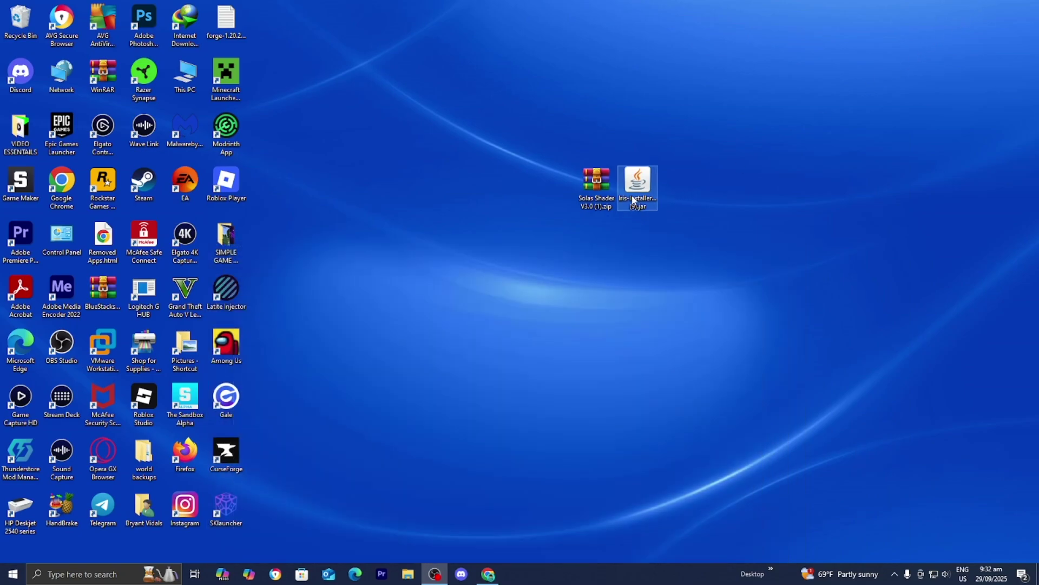
Step: Move both desktop files lower and open the Iris-Installer jar with Java(TM) Platform SE binary
ctrl+click(596, 184)
drag(595, 186, 554, 241)
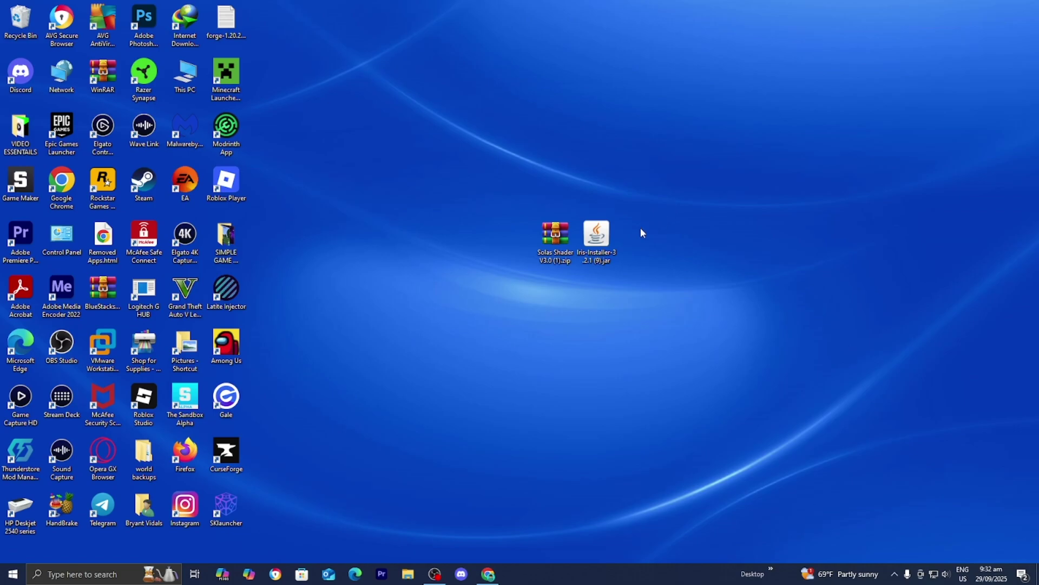
right_click(595, 253)
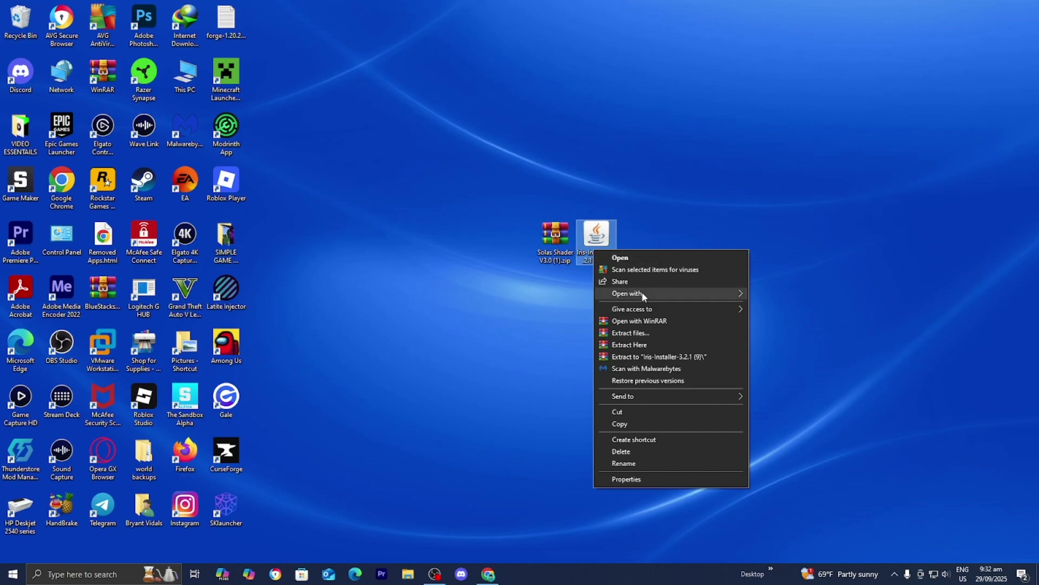
mouse_move(642, 293)
mouse_move(739, 294)
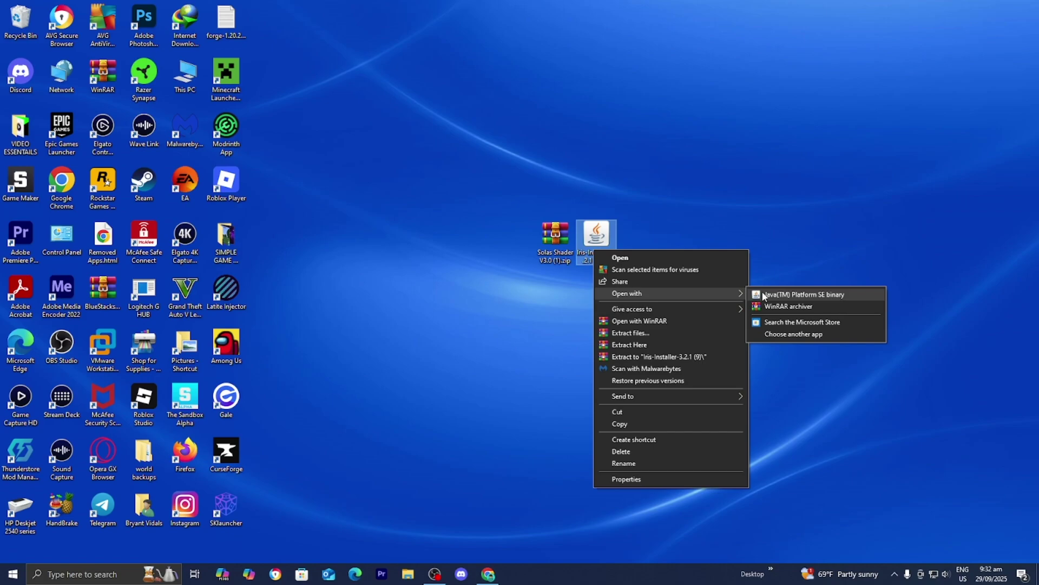
click(764, 295)
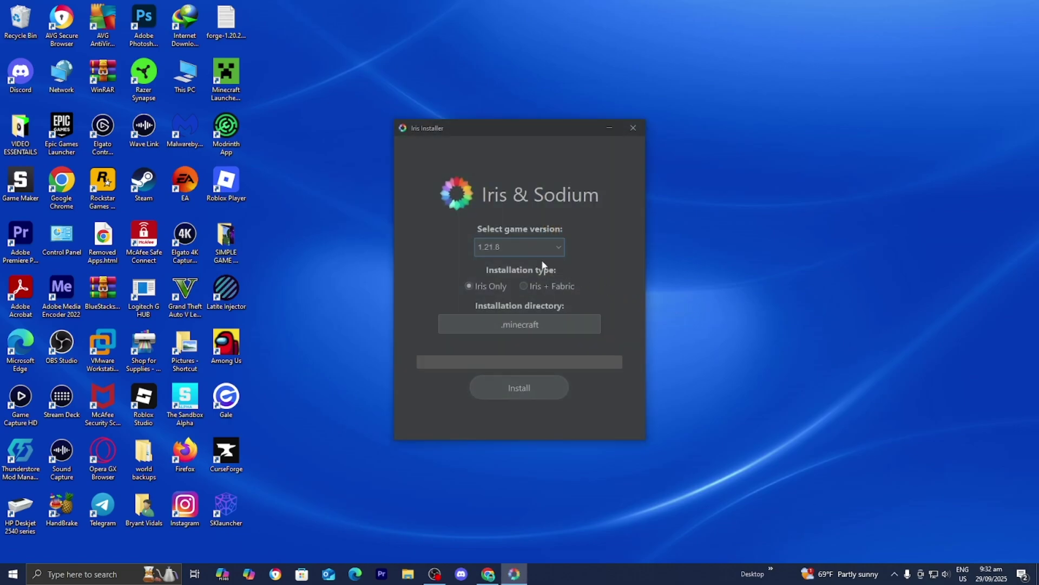
Step: Install Iris Only for game version 1.21.8, then close the installer after Completed!
click(519, 249)
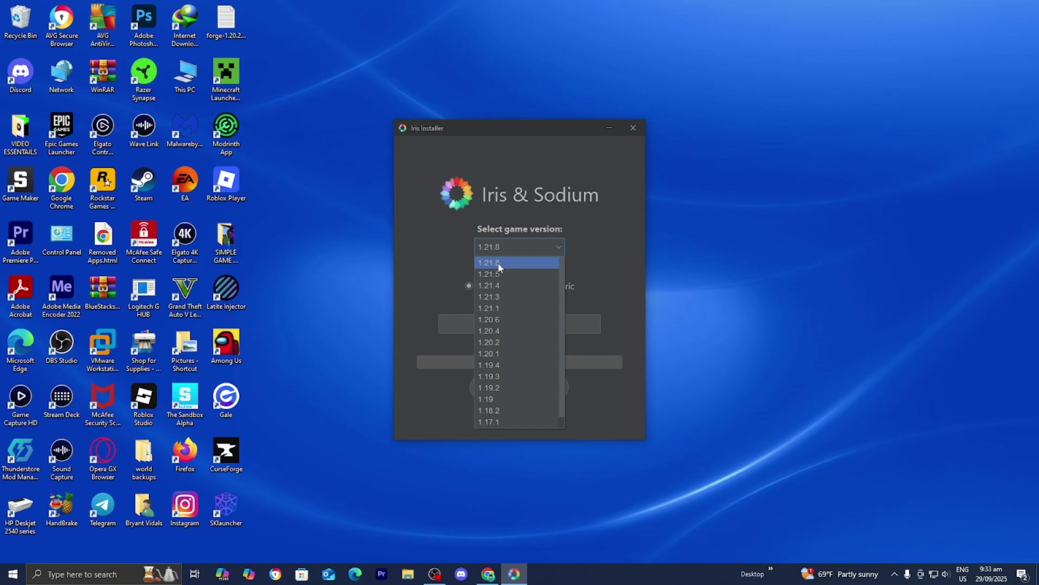
click(499, 264)
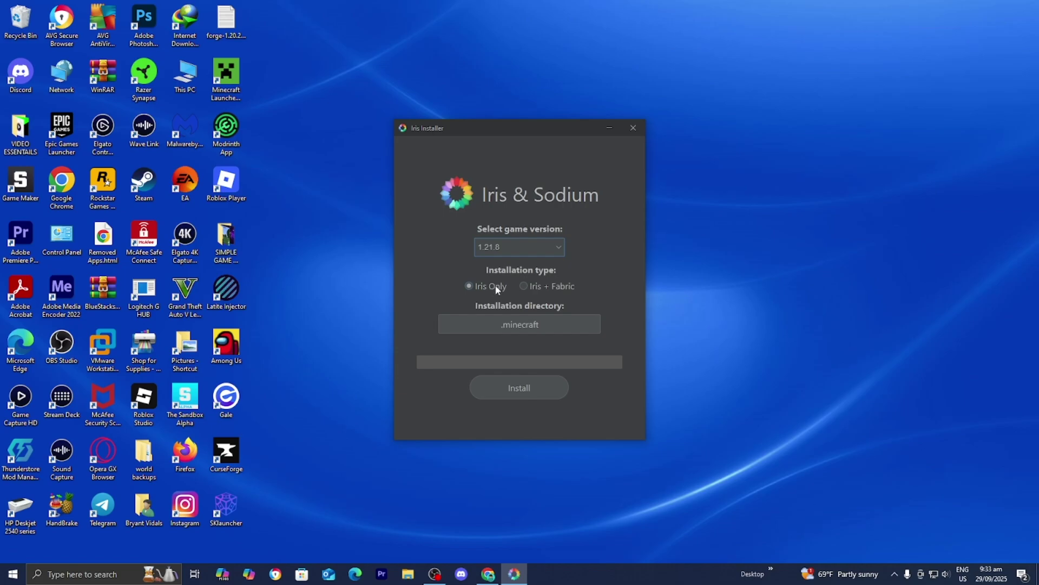
click(518, 386)
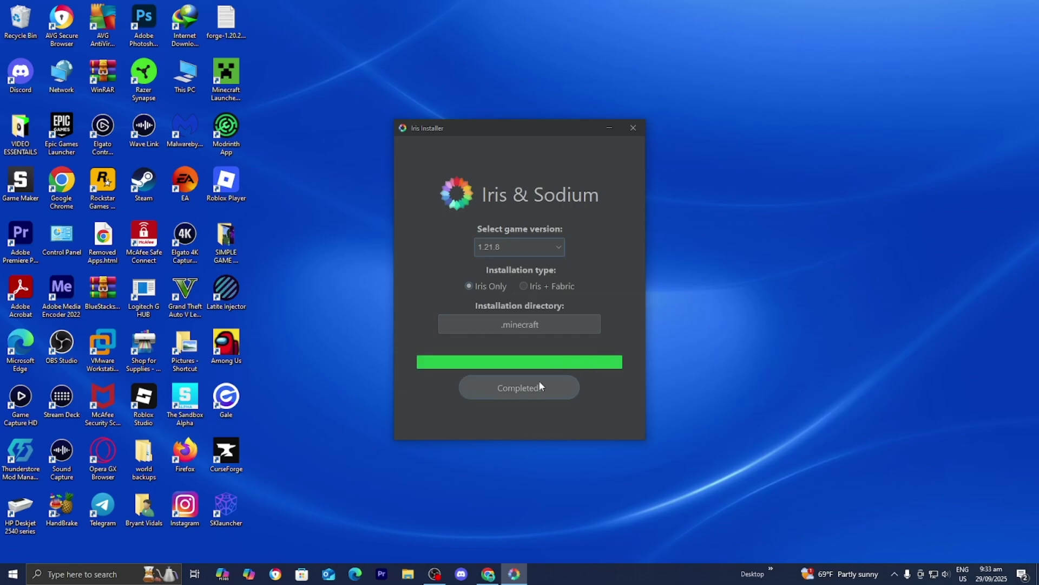
click(629, 135)
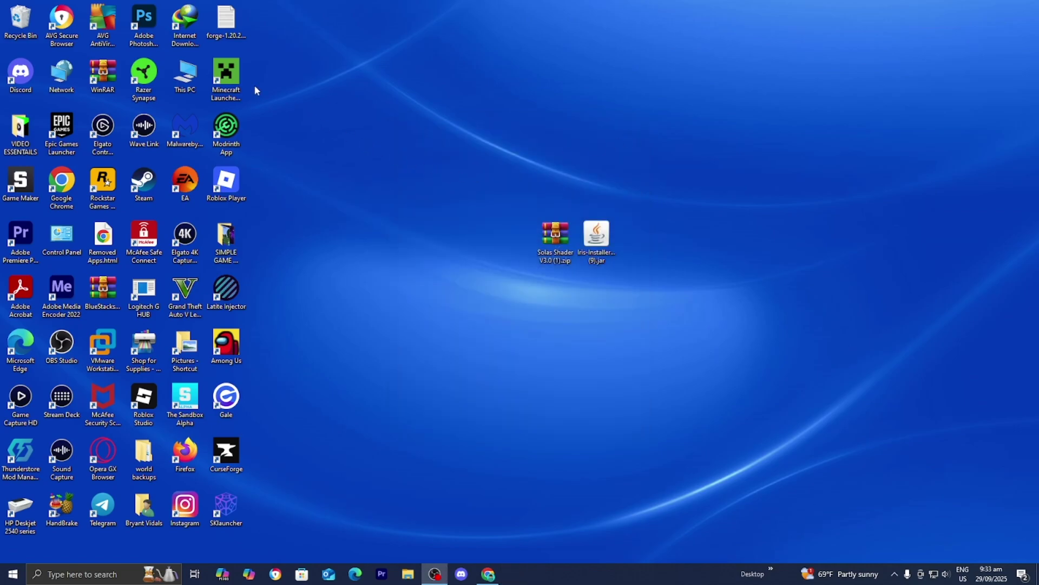
Step: Launch Minecraft Launcher and view Installations, showing the new Iris & Sodium 1.21.8 profile
double_click(225, 74)
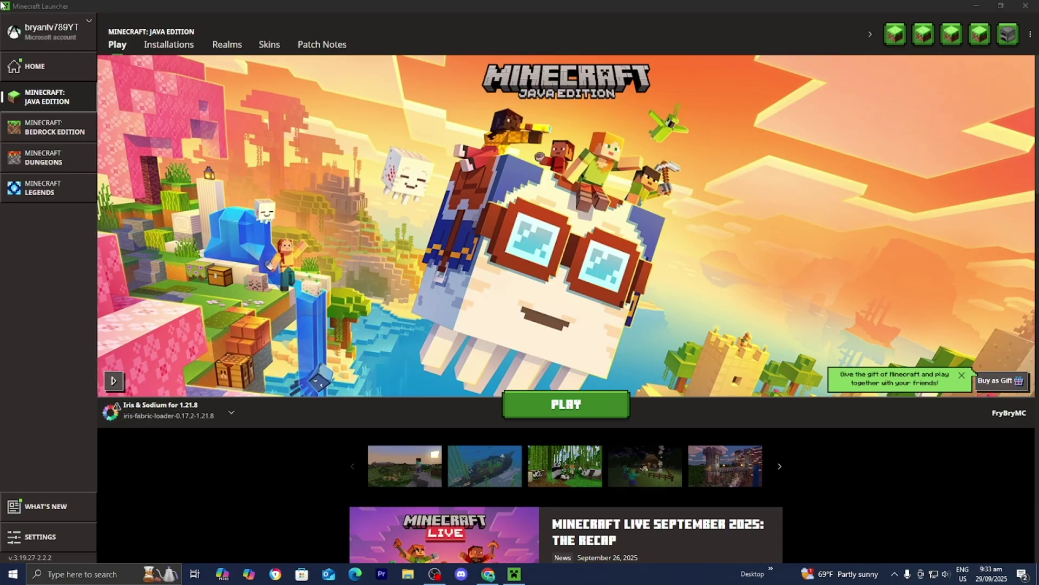
click(187, 48)
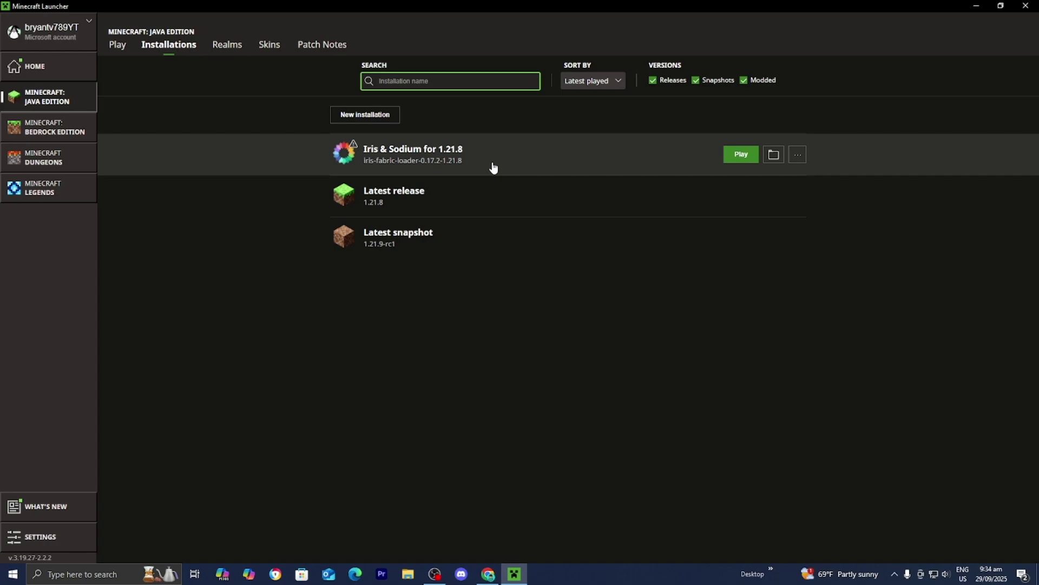
Step: Open the Iris installation's .minecraft folder, enter the empty shaderpacks folder, and minimize the launcher
click(774, 156)
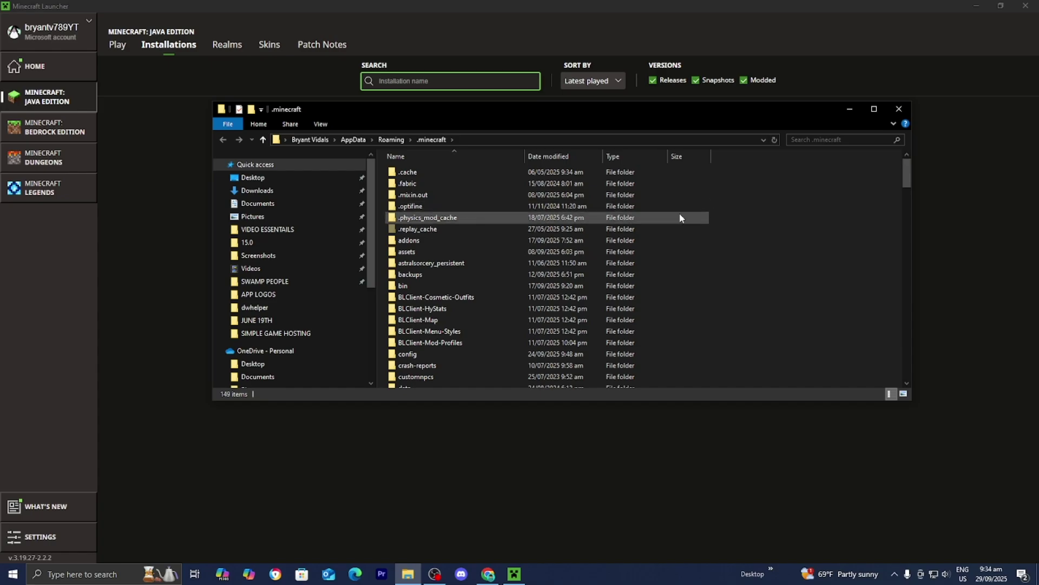
scroll(644, 225, down, 8)
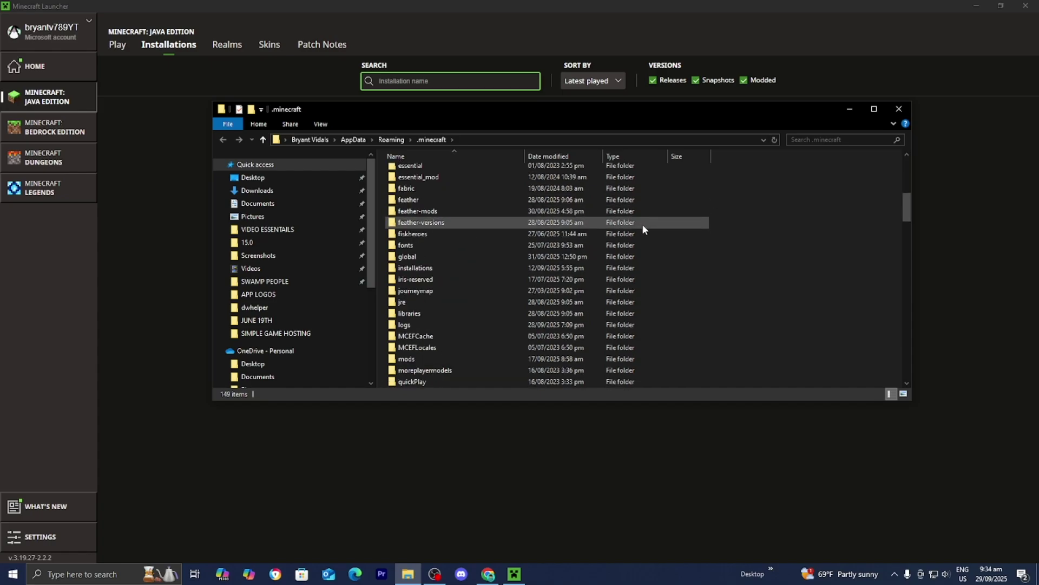
scroll(642, 223, down, 4)
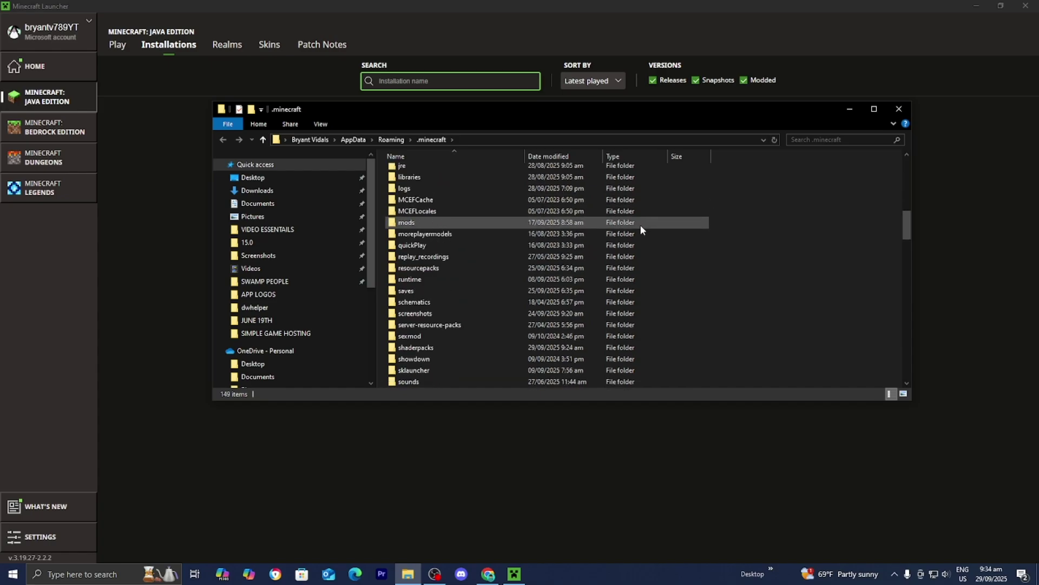
scroll(640, 225, down, 1)
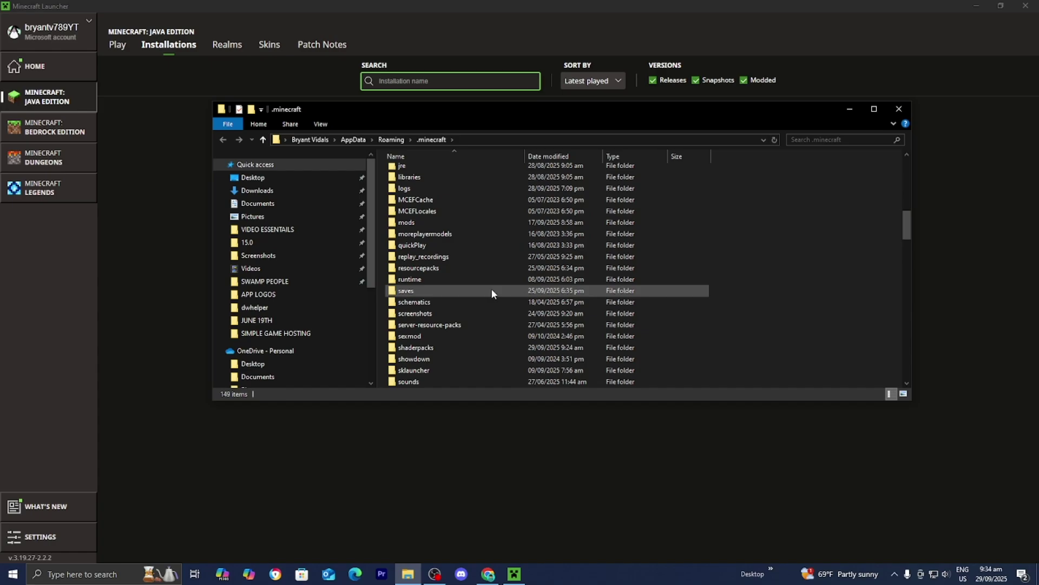
click(438, 313)
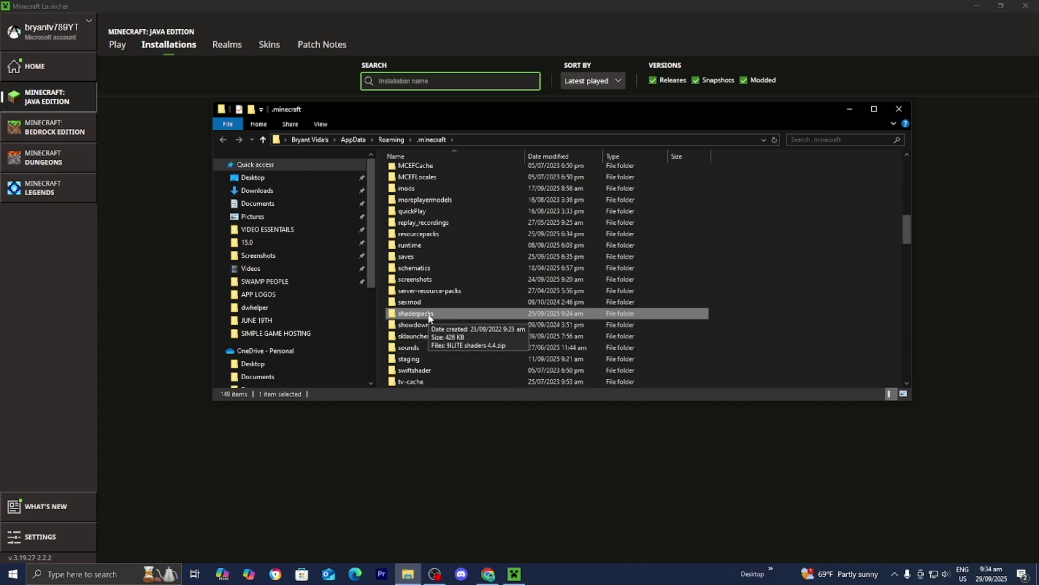
right_click(761, 262)
mouse_move(783, 413)
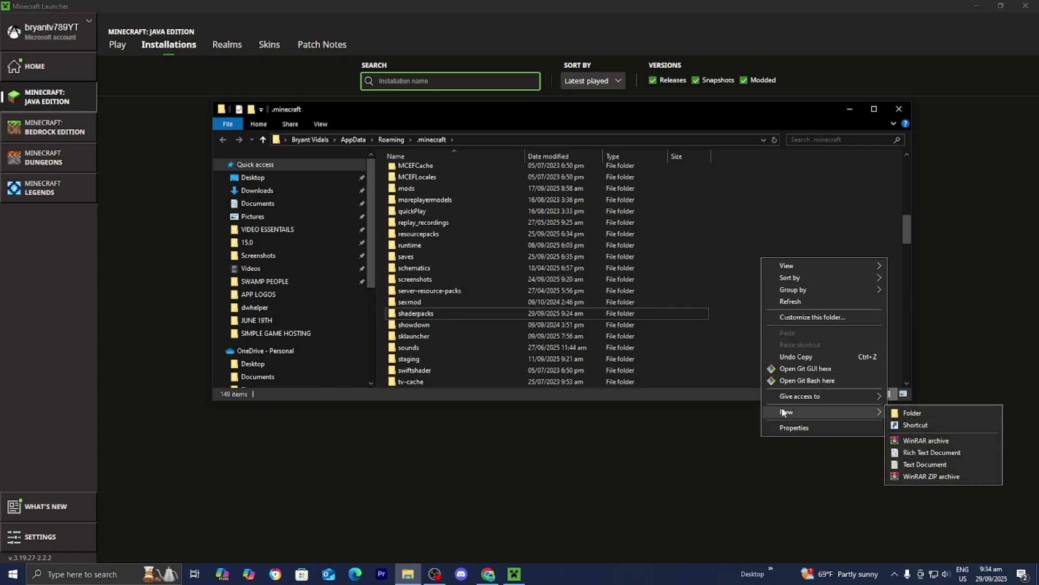
click(457, 318)
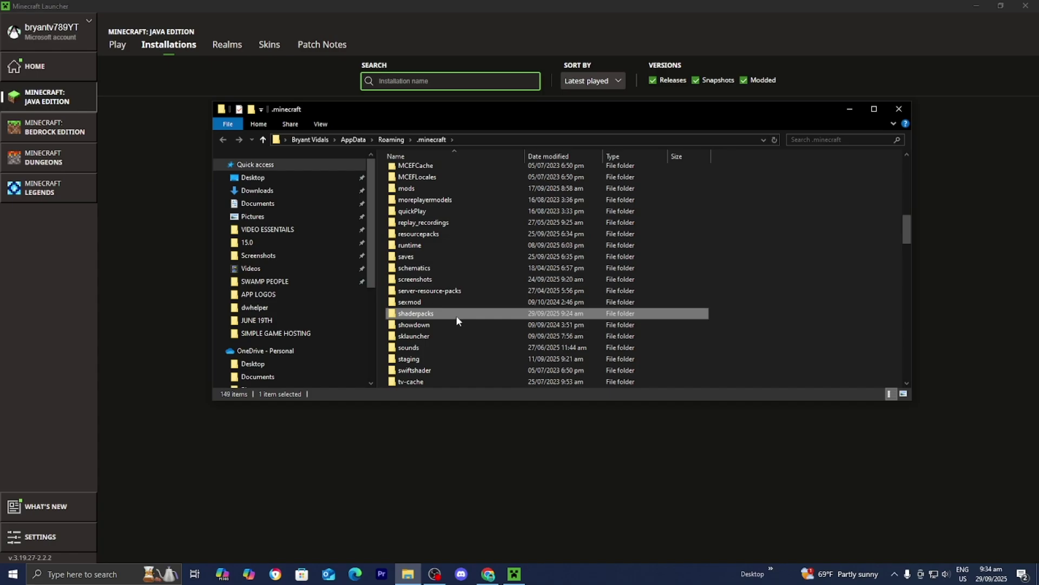
scroll(456, 315, down, 1)
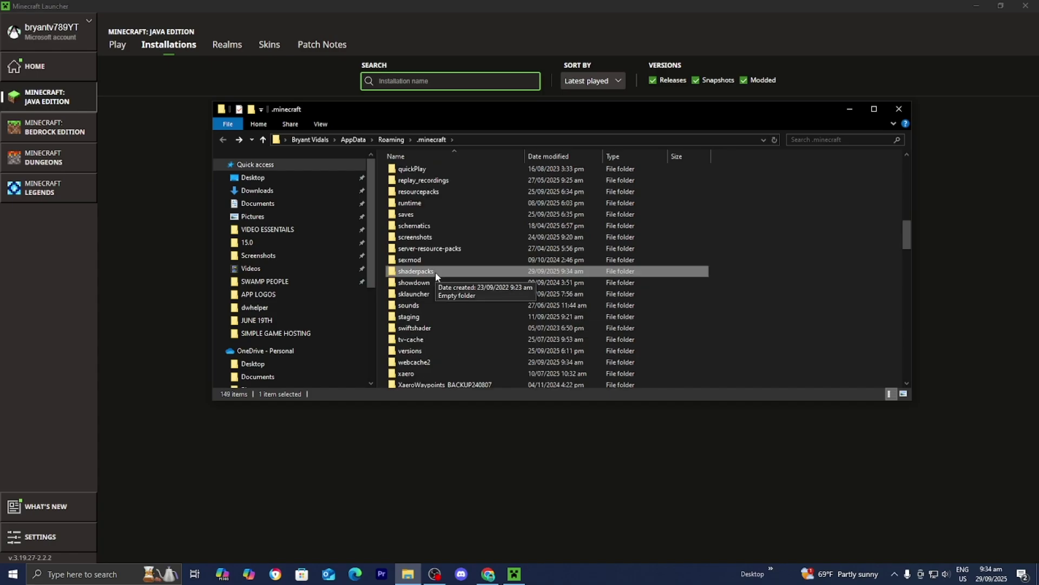
double_click(435, 271)
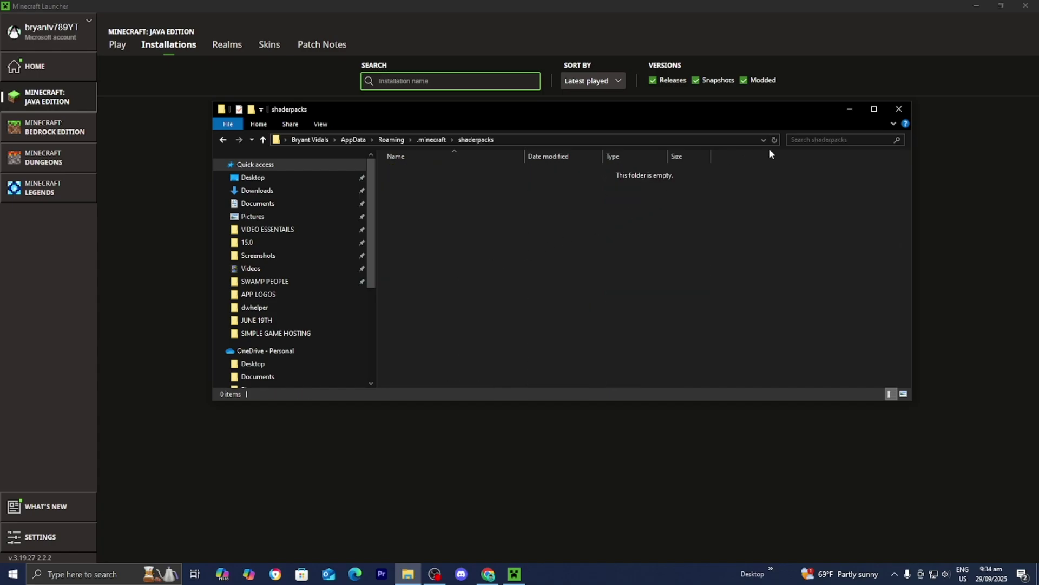
click(973, 9)
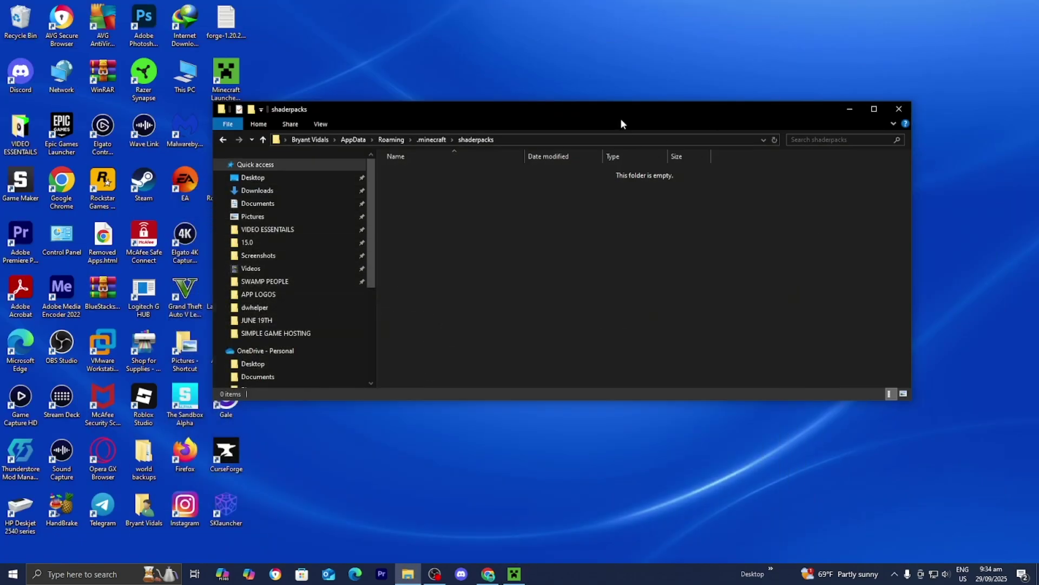
Step: Drag the Solas Shader V3.0 (1).zip from the desktop into shaderpacks, then close that window
drag(601, 116, 510, 289)
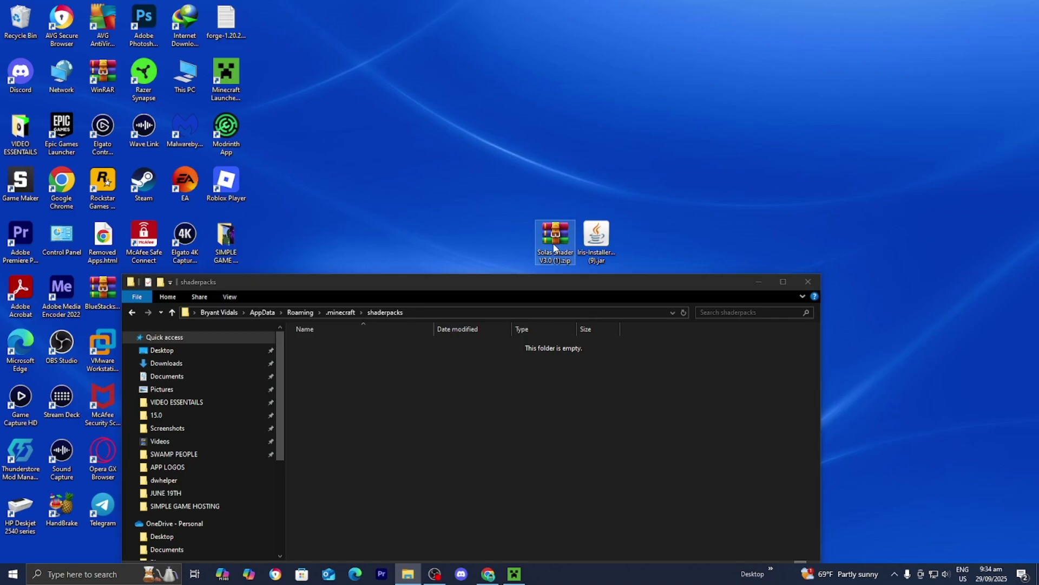
drag(553, 243, 569, 378)
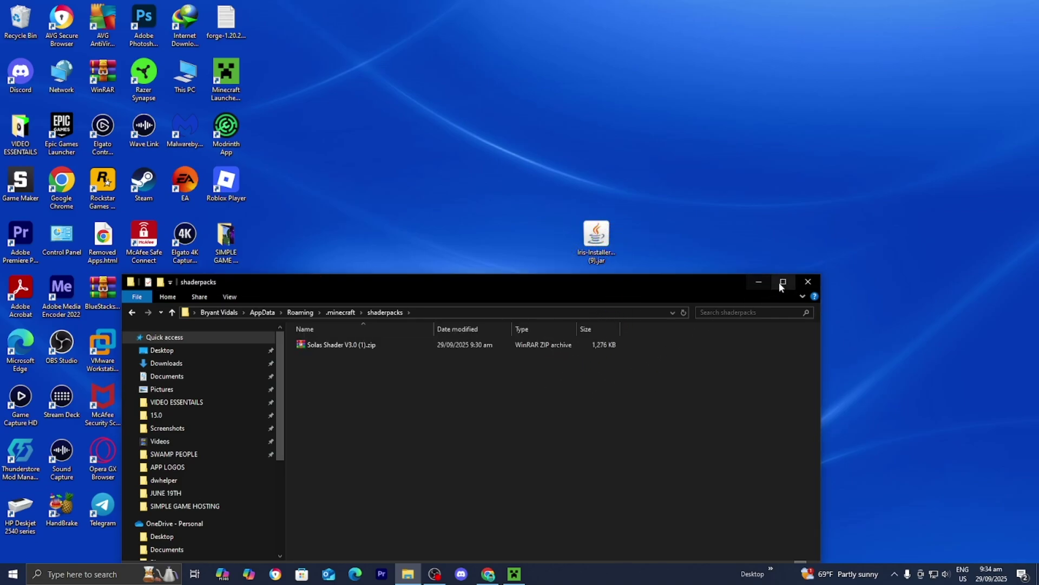
click(799, 282)
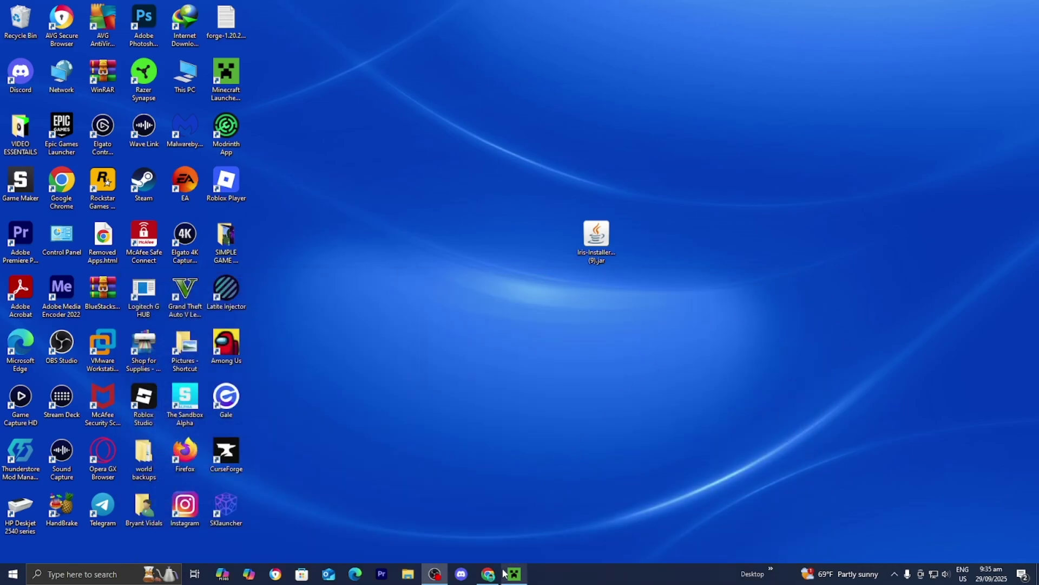
Step: Launch the Iris & Sodium for 1.21.8 installation from the Minecraft Launcher
click(512, 573)
mouse_move(452, 165)
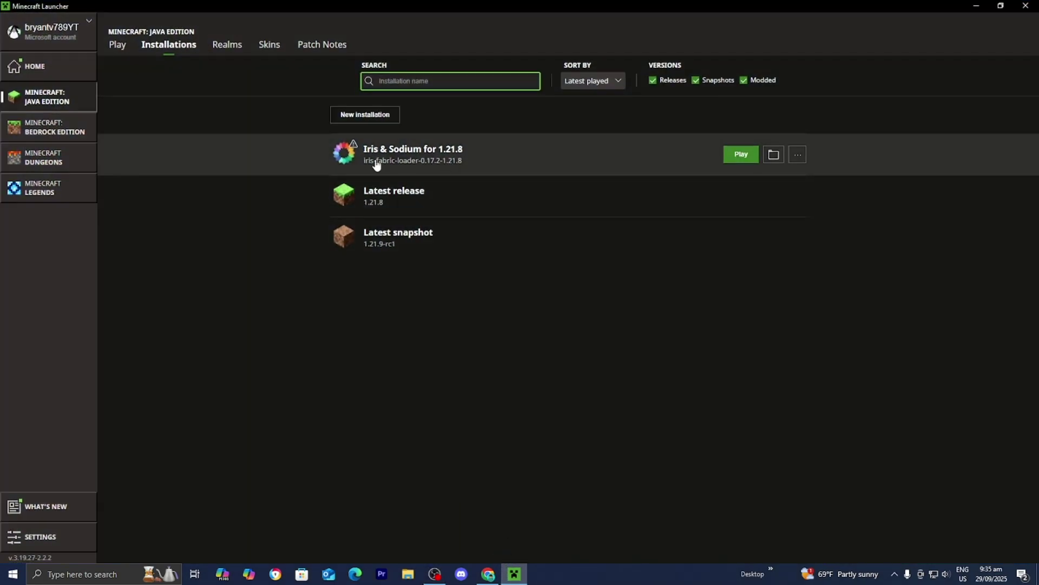
click(741, 155)
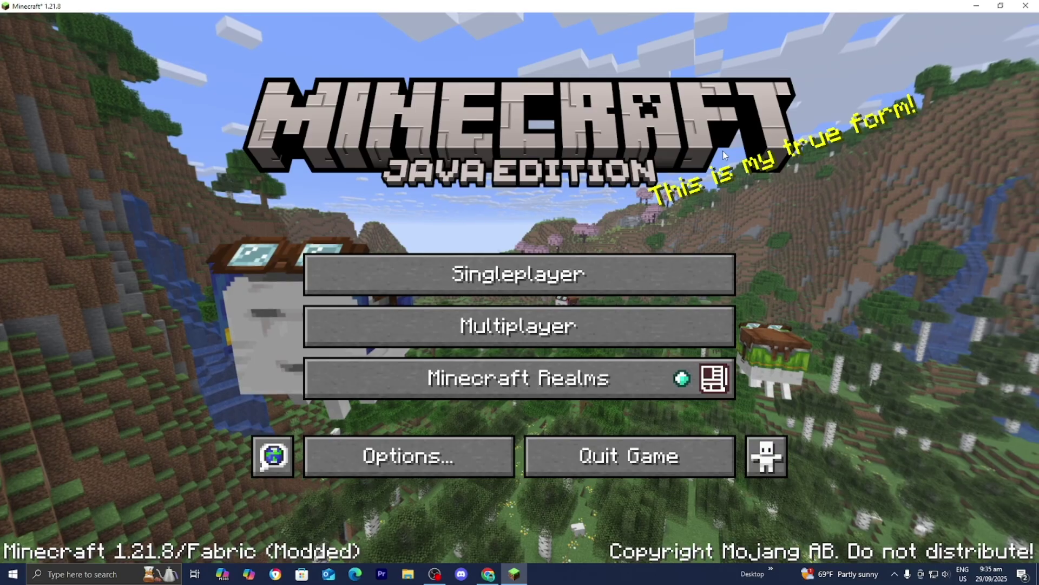
Step: Load the most recent New World from the Singleplayer world list
click(590, 265)
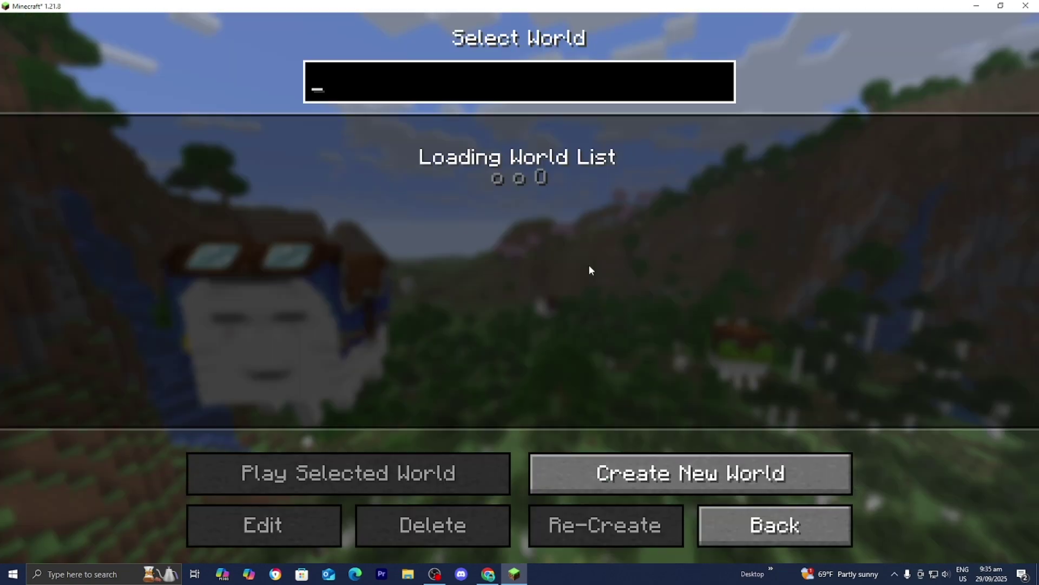
click(627, 200)
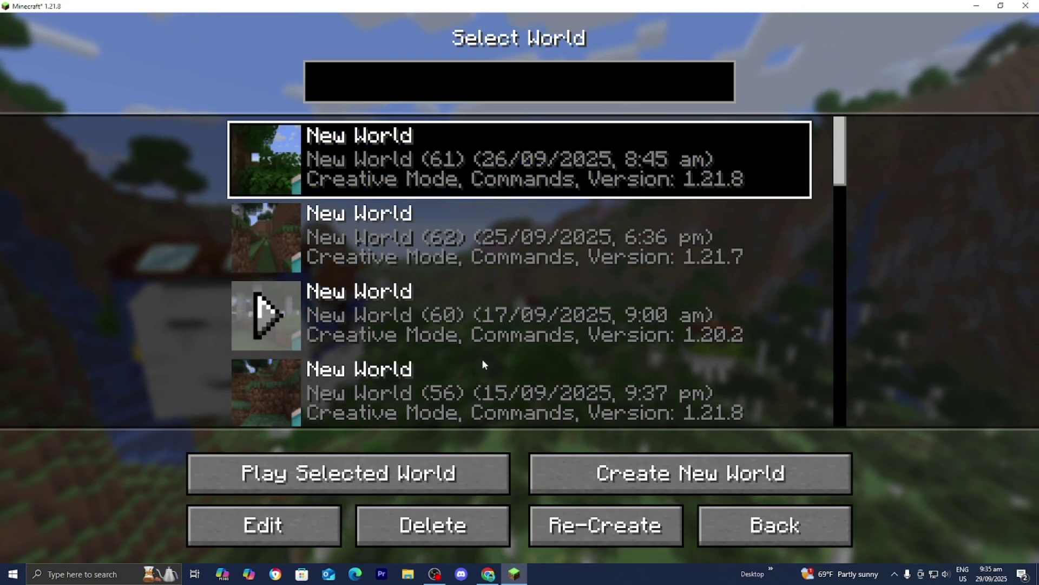
click(348, 473)
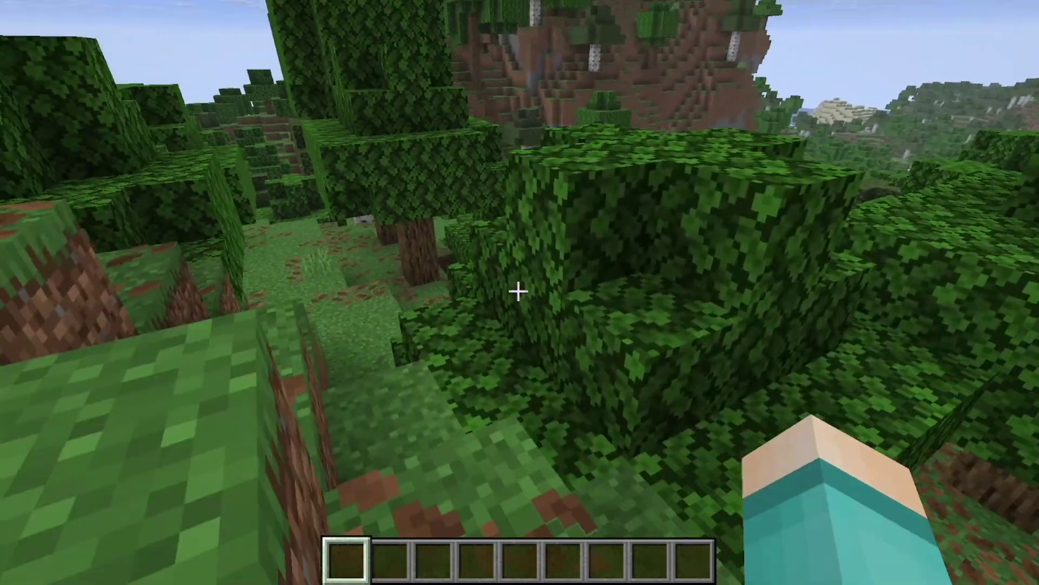
Step: Select and apply the Solas Shader V3.0 pack under Video Settings > Shader Packs
key(Escape)
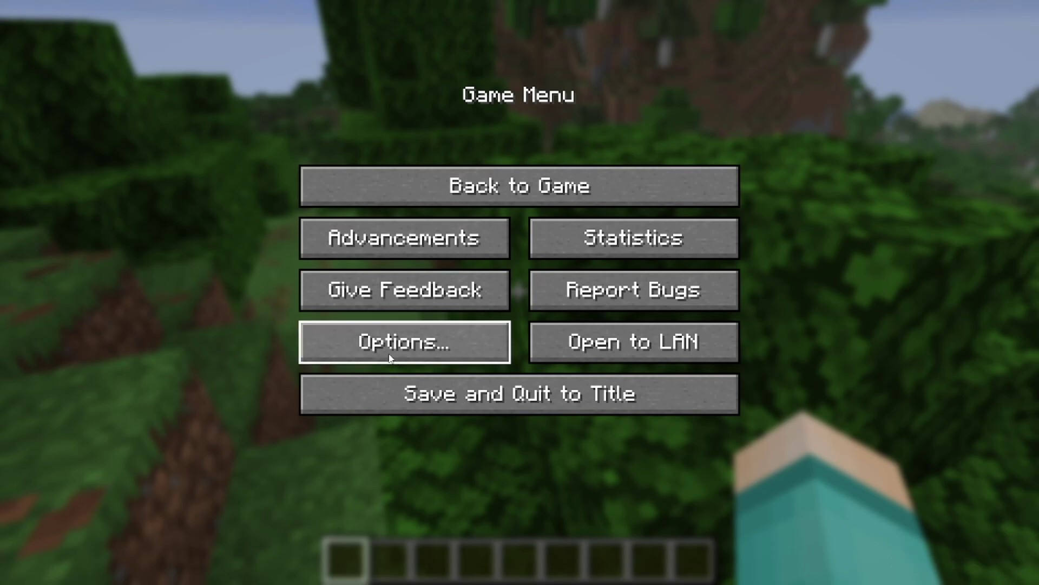
click(391, 354)
click(365, 288)
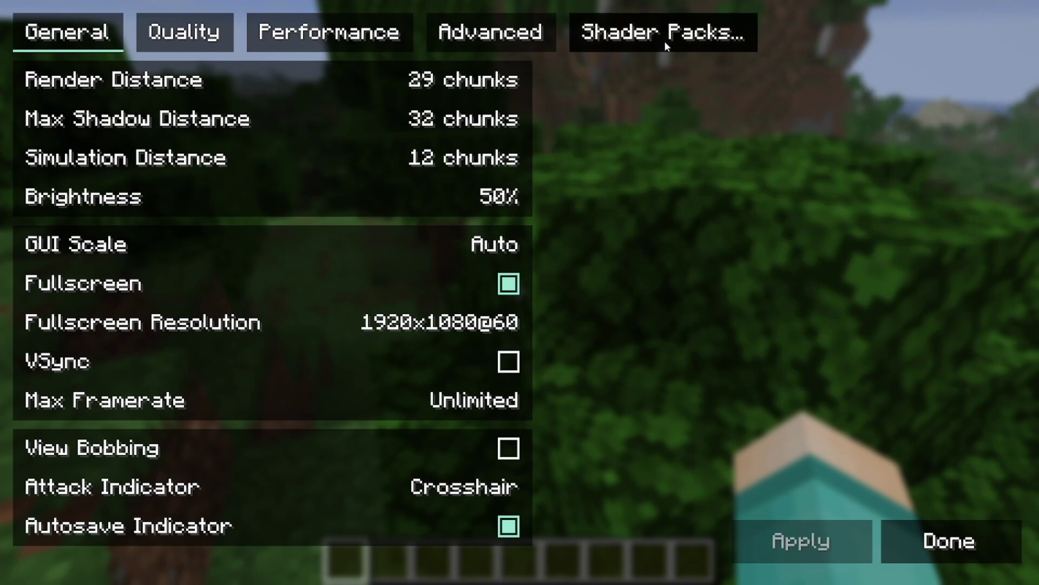
click(664, 40)
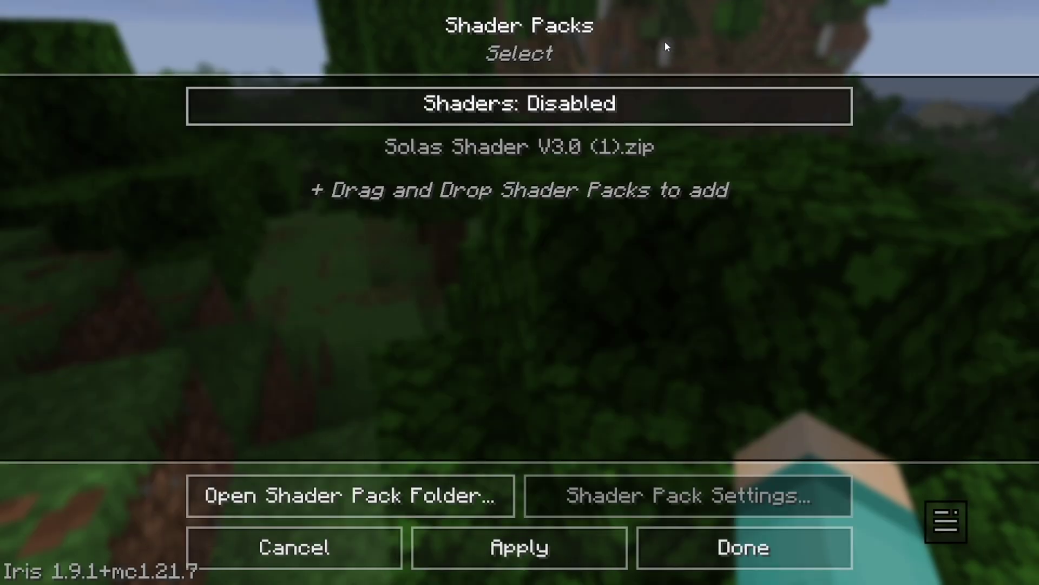
click(502, 159)
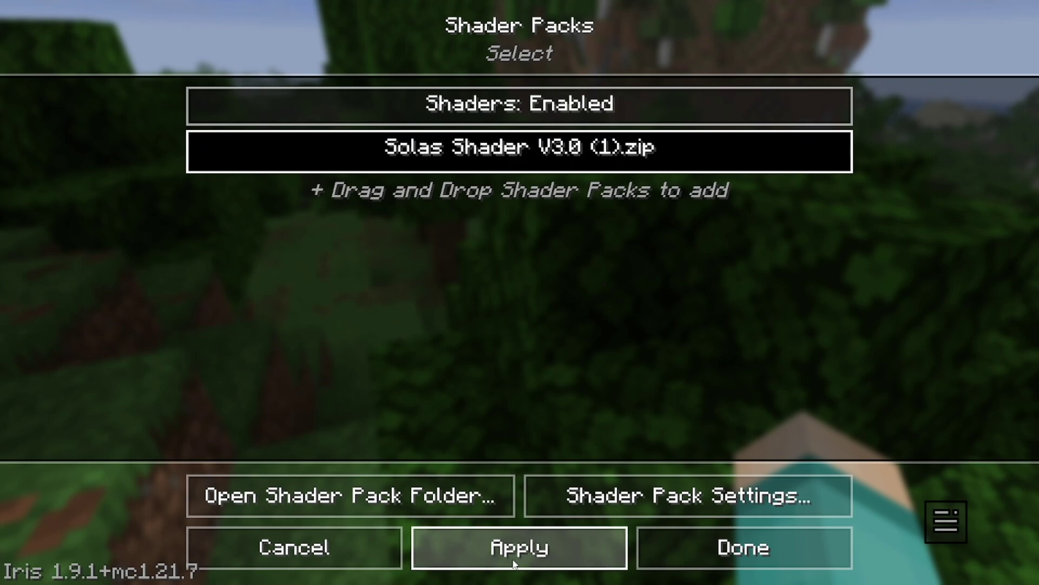
click(597, 534)
Step: Return to the world and walk forward to view the shaded landscape
click(712, 550)
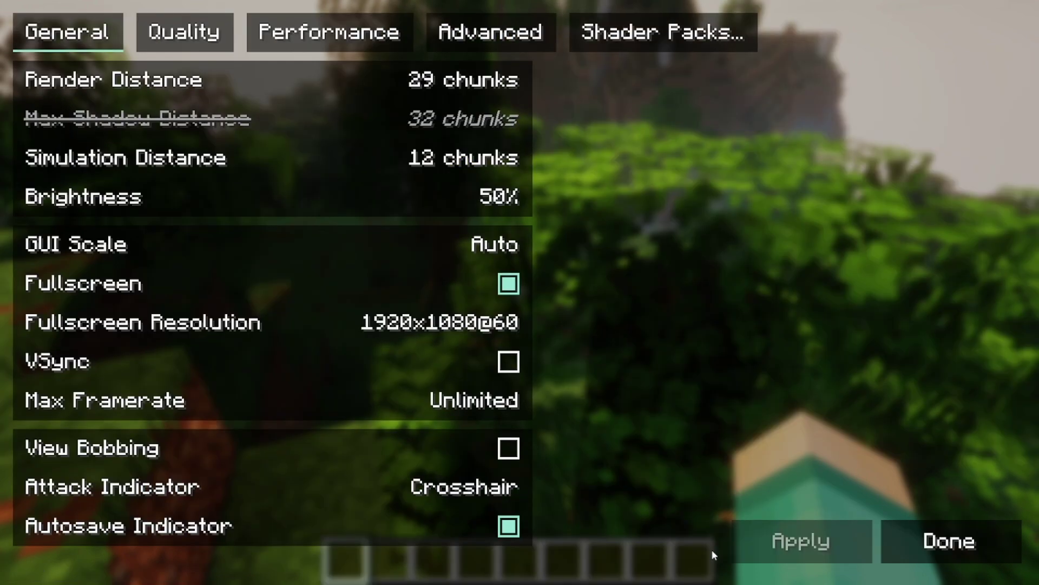
click(961, 558)
click(696, 544)
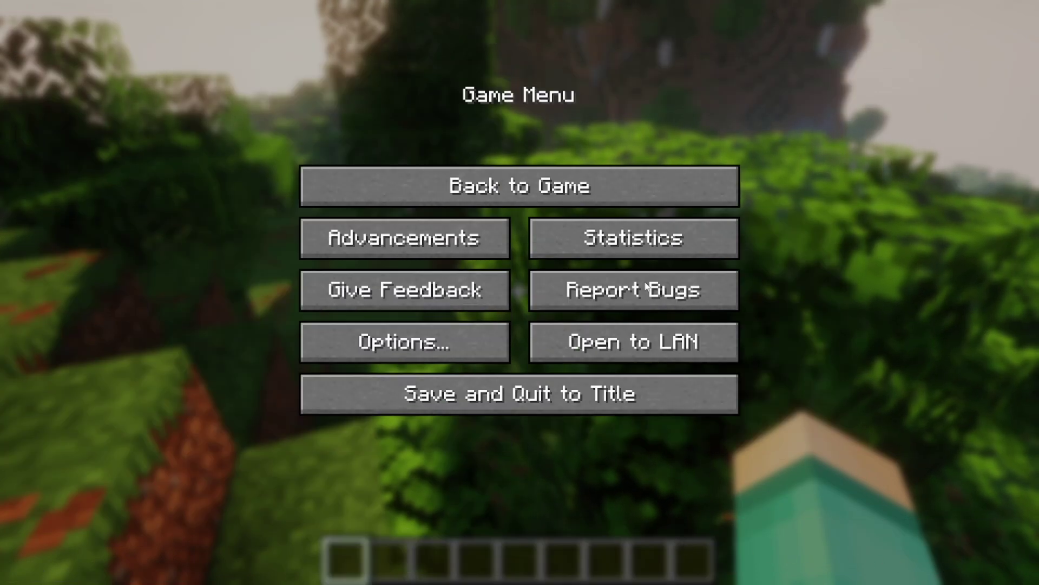
click(519, 184)
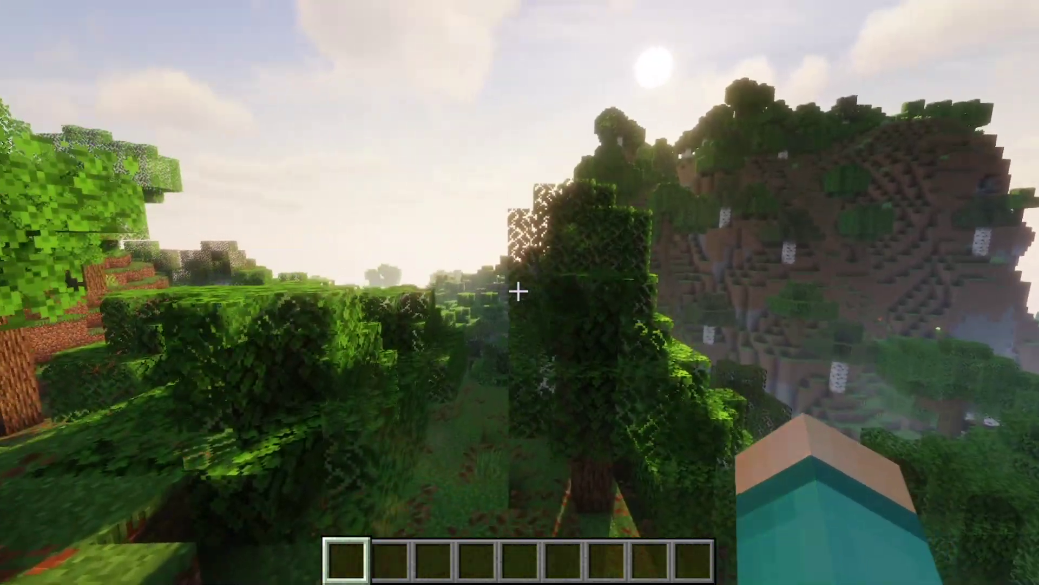
key(w)
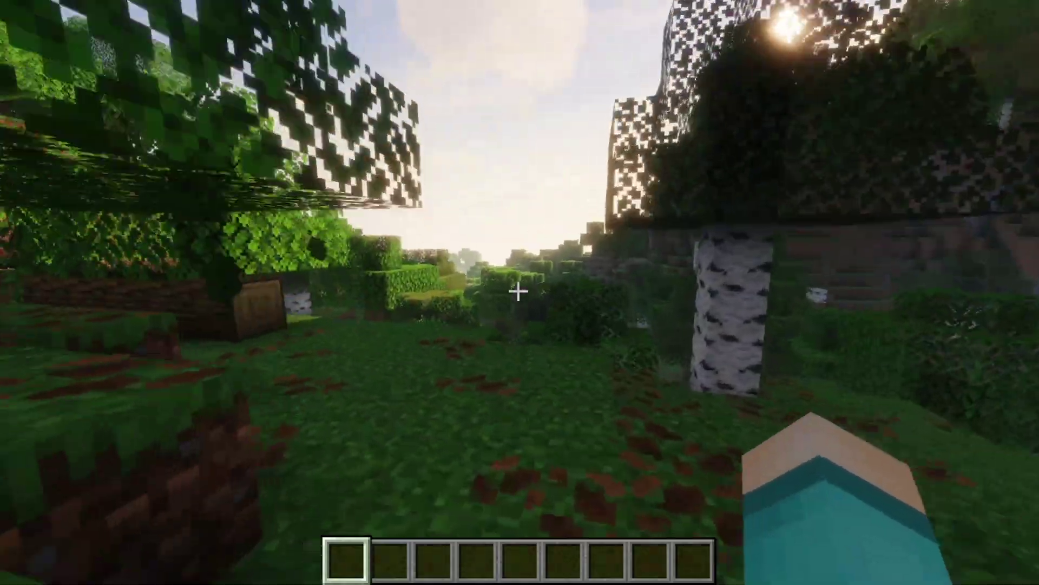